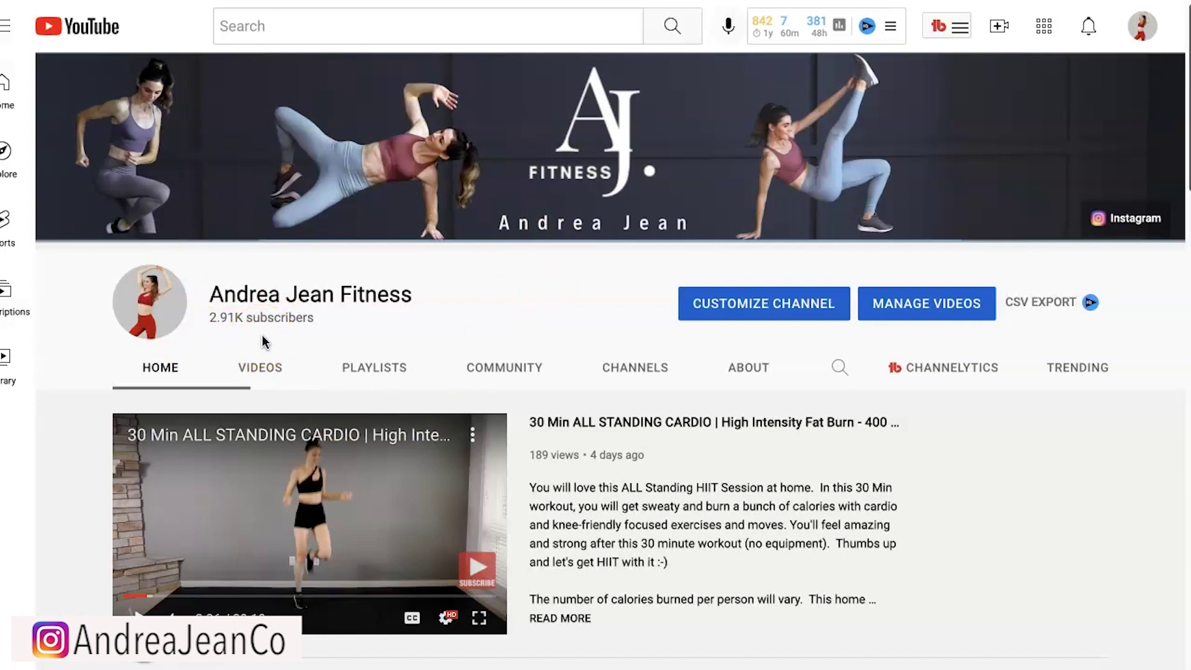
- Open YouTube Studio from the account options and view how the latest video ranks by views among recent videos
click(795, 177)
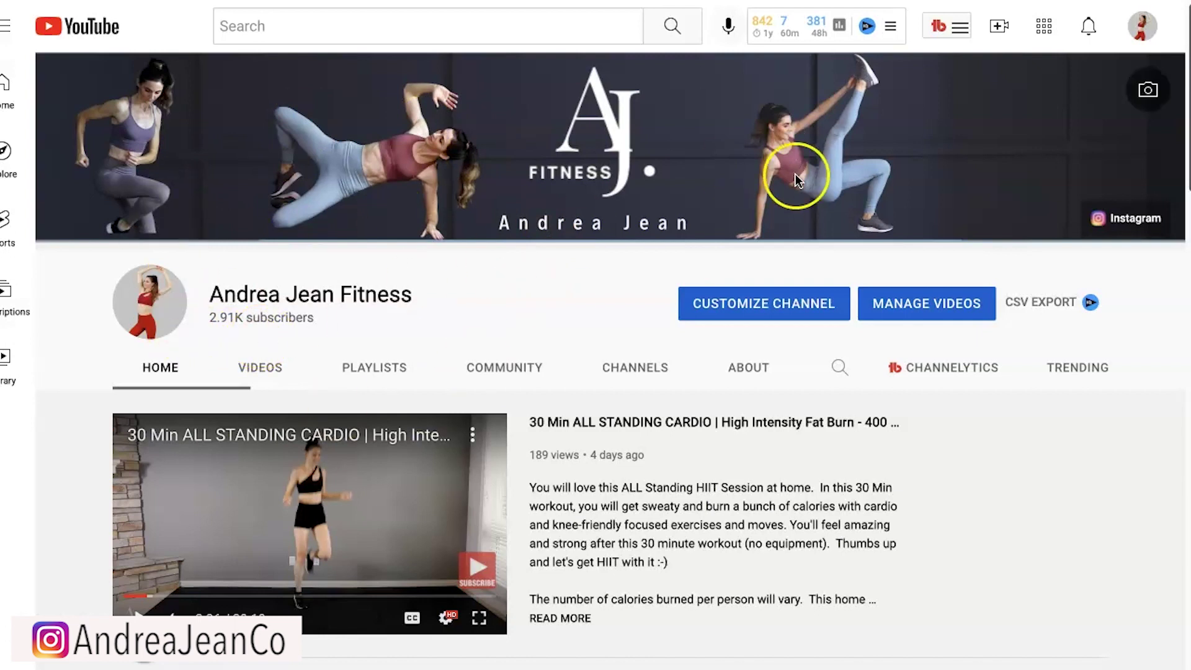
click(1140, 36)
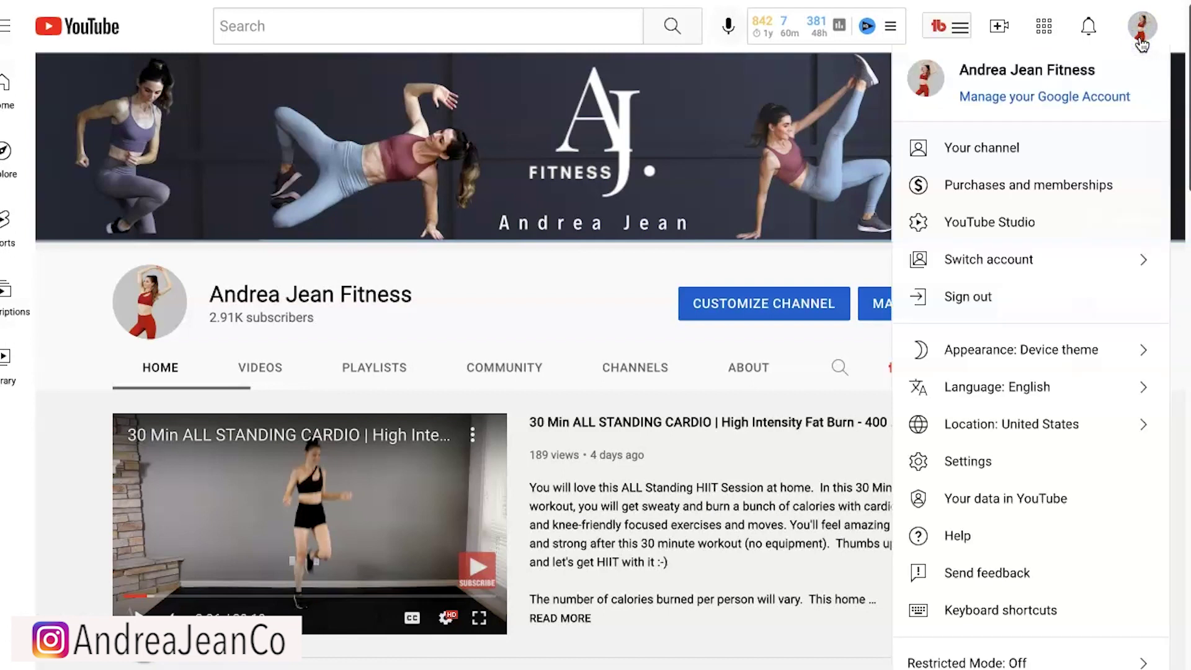
click(1024, 142)
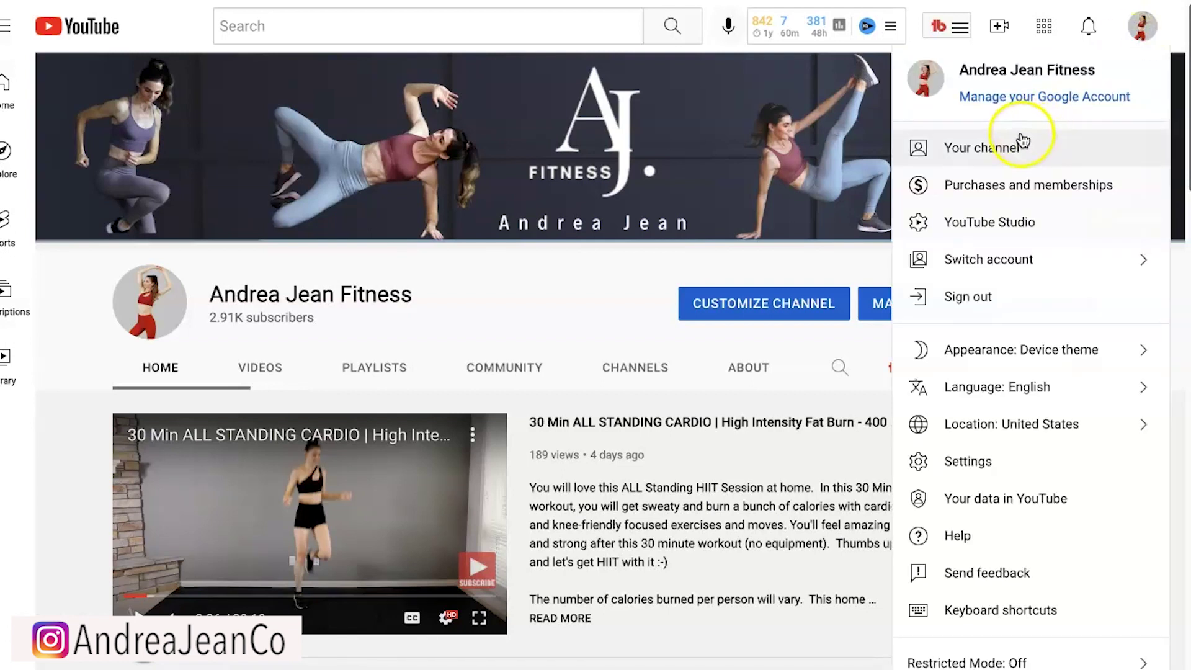
click(995, 227)
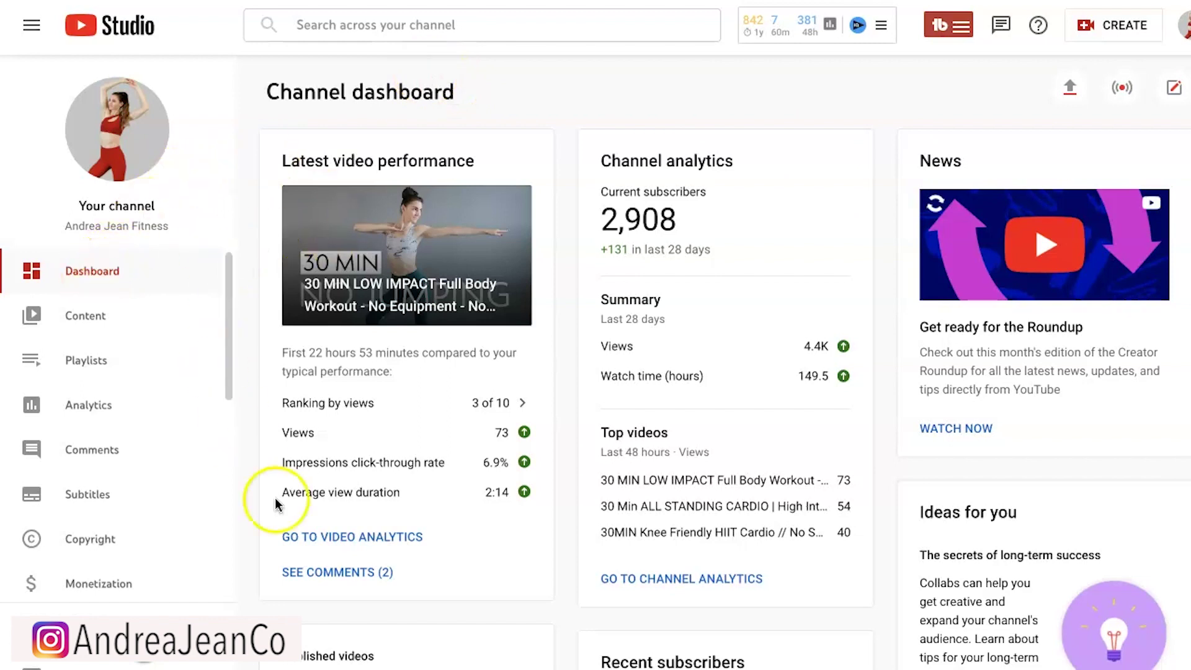
mouse_move(503, 404)
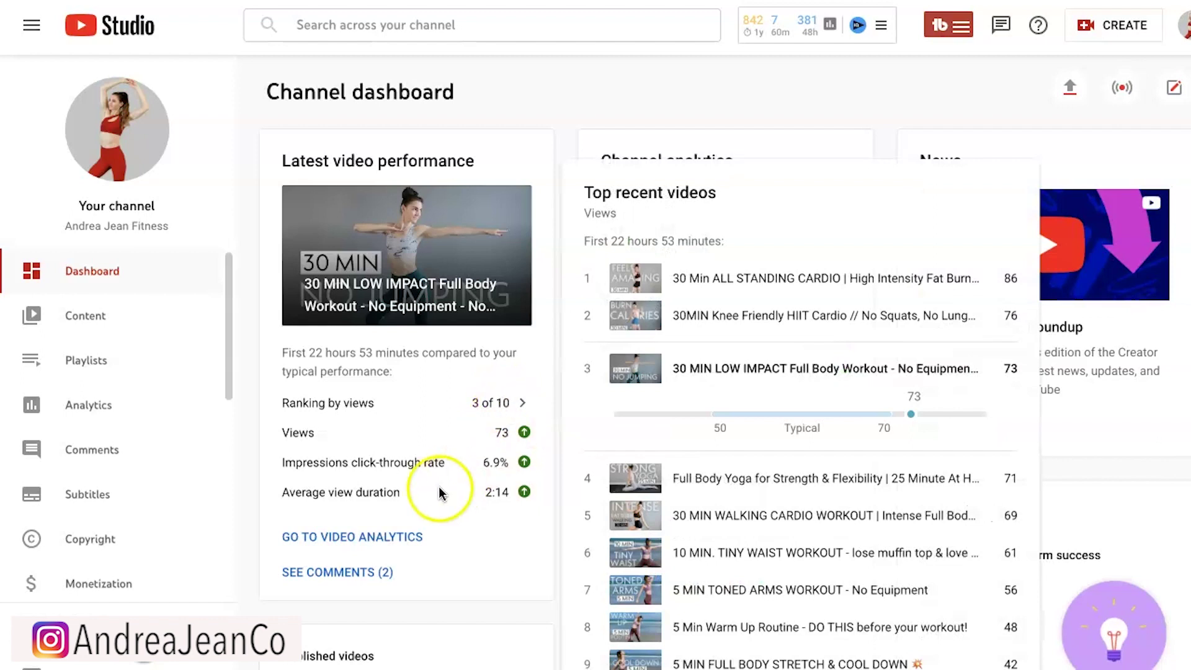
mouse_move(489, 471)
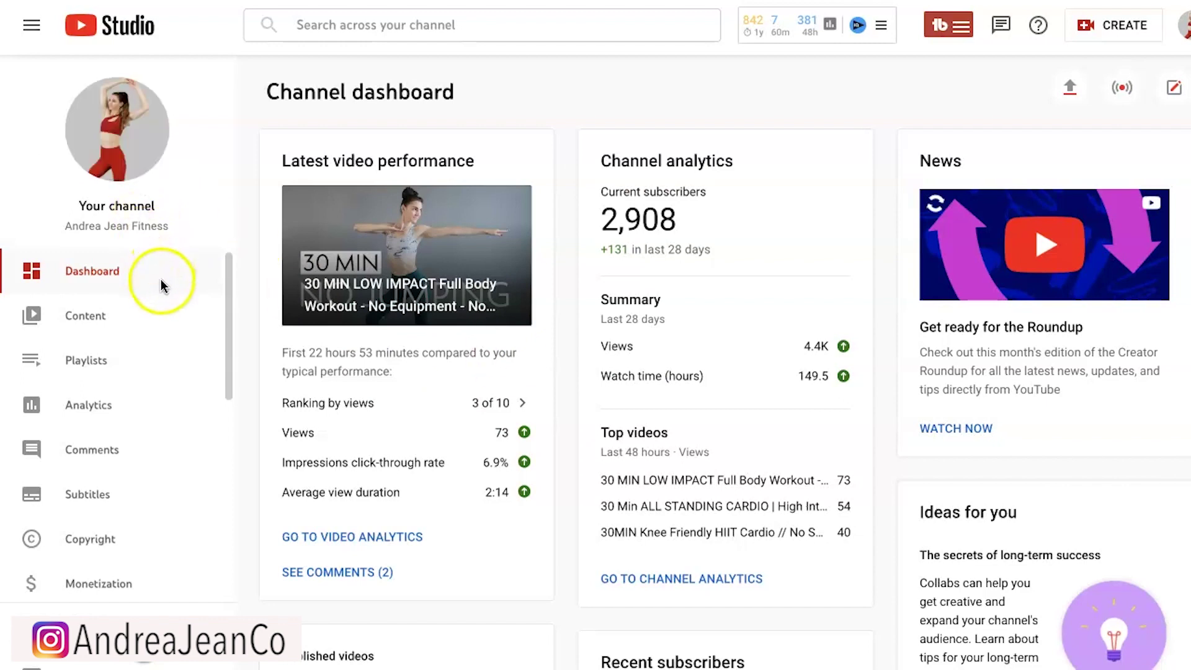
- Open the channel analytics overview and review the last 28 days' performance and the top videos in this period
click(88, 409)
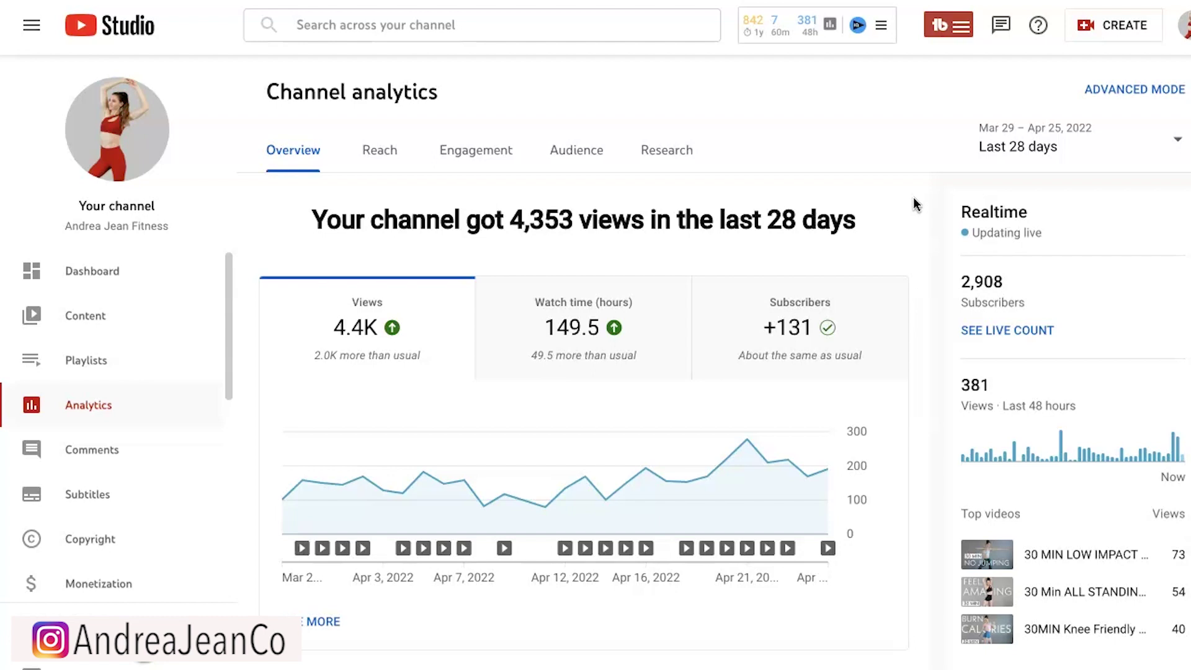
scroll(924, 291, down, 1)
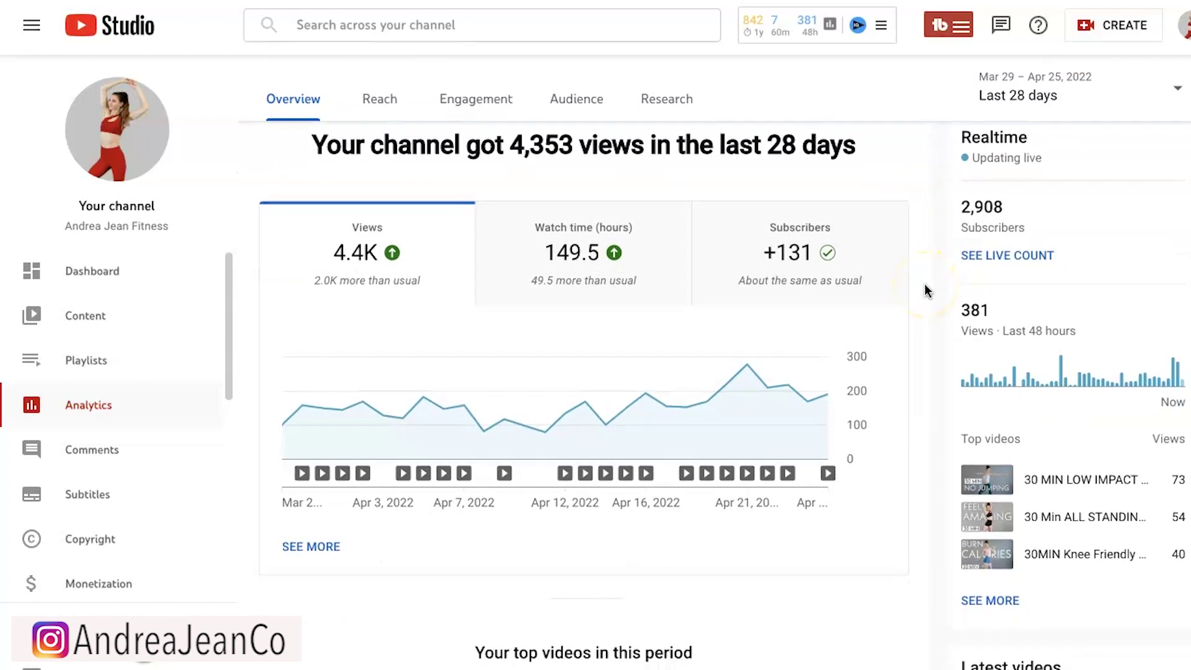
scroll(925, 290, down, 6)
scroll(924, 290, down, 3)
scroll(924, 291, up, 2)
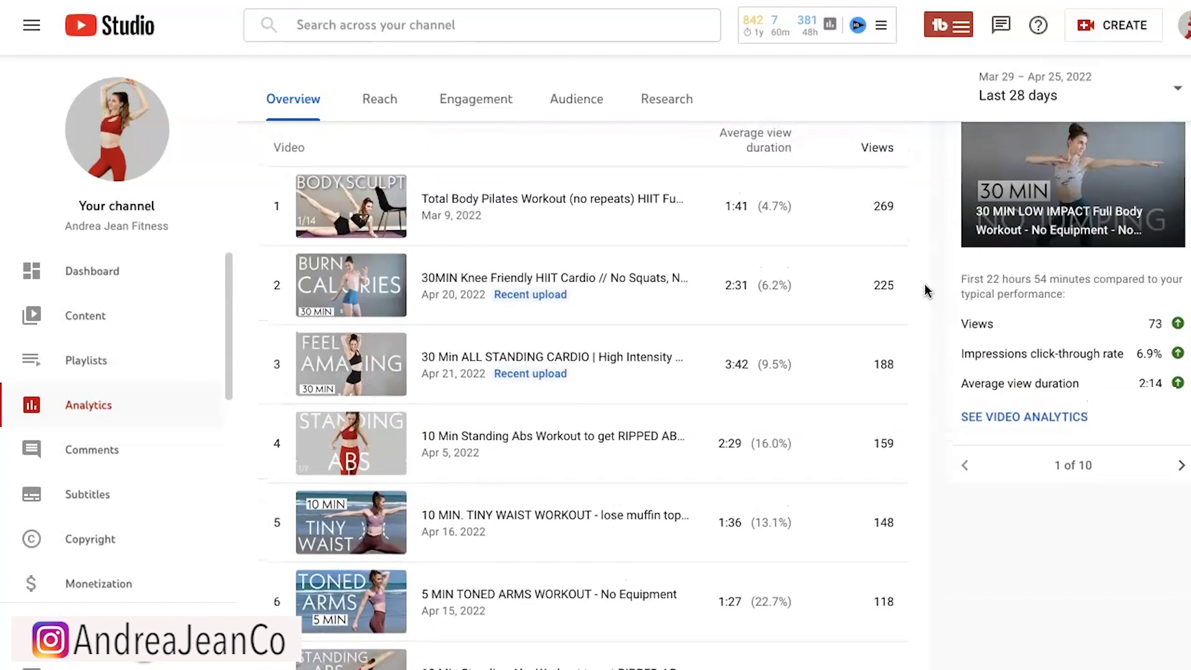
scroll(924, 291, up, 2)
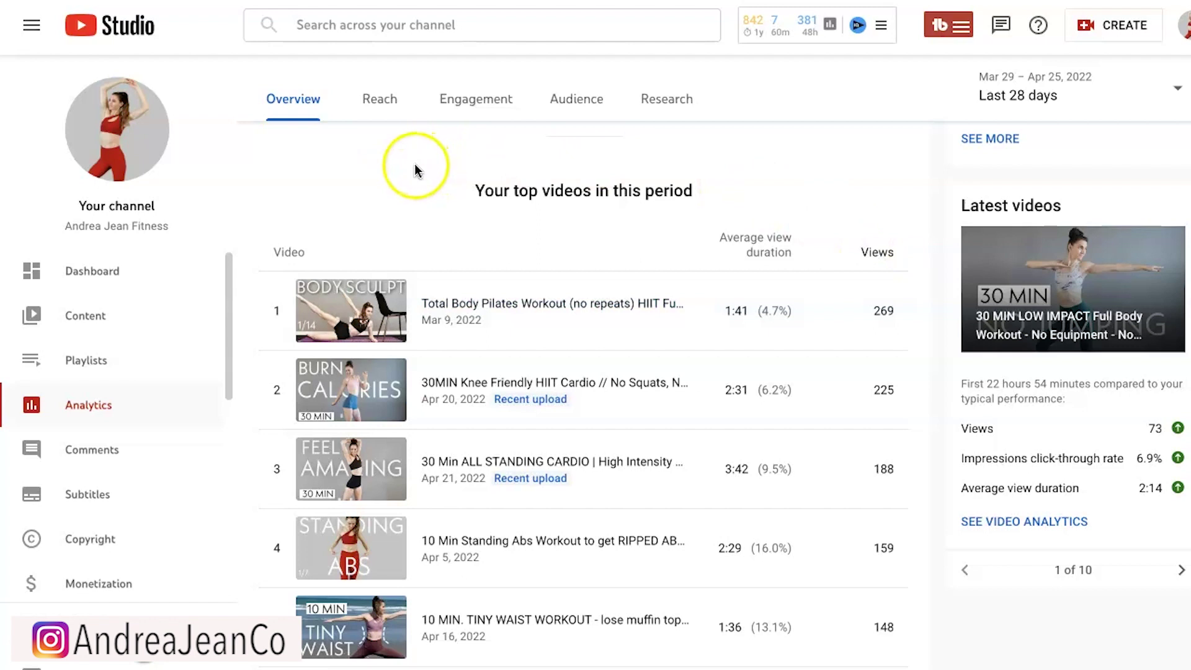
scroll(364, 180, down, 1)
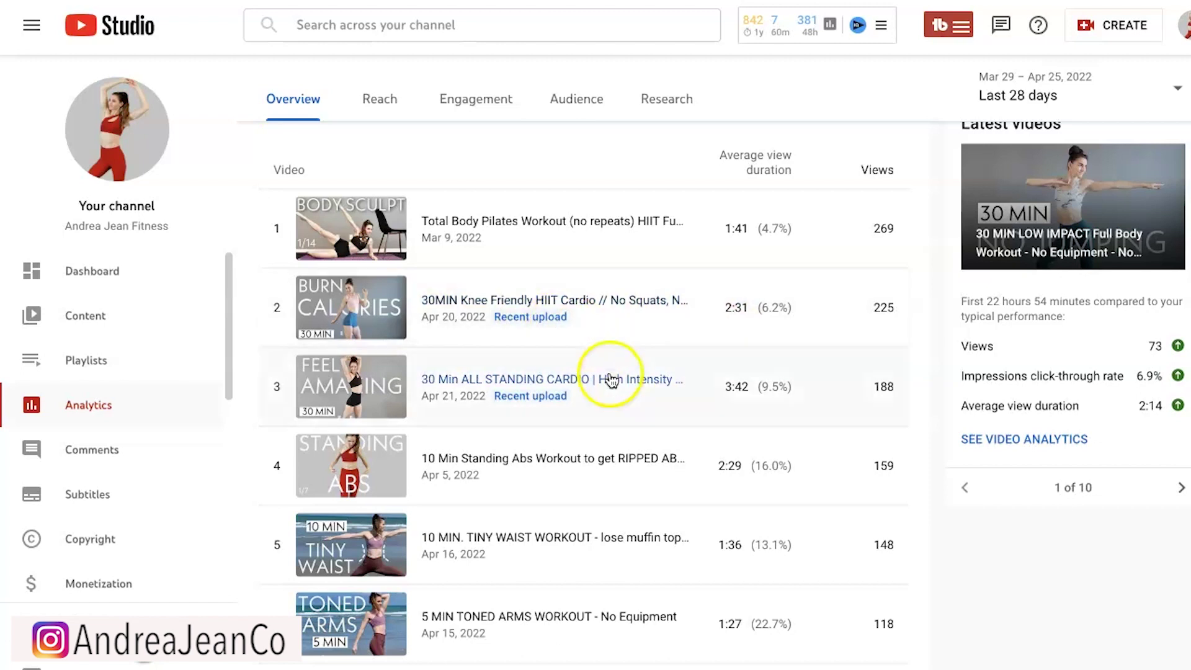
scroll(934, 409, down, 3)
scroll(933, 408, down, 2)
scroll(933, 410, up, 3)
scroll(933, 409, up, 8)
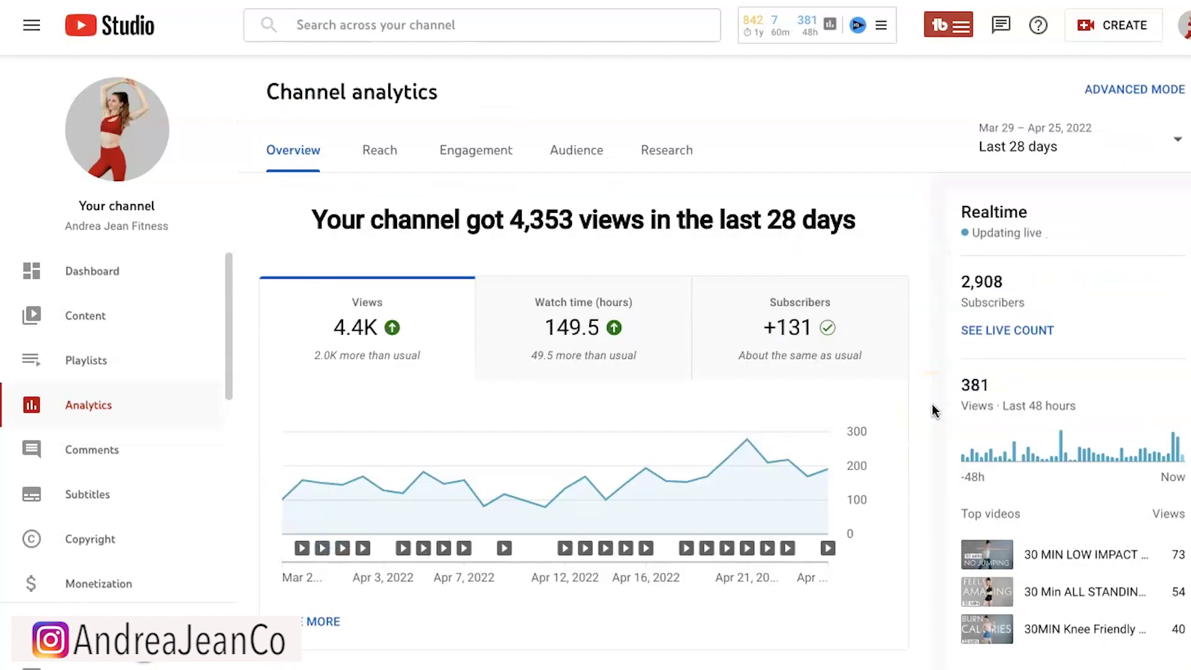
- Show the Reach analytics and view the explanation of the impressions click-through rate
click(381, 152)
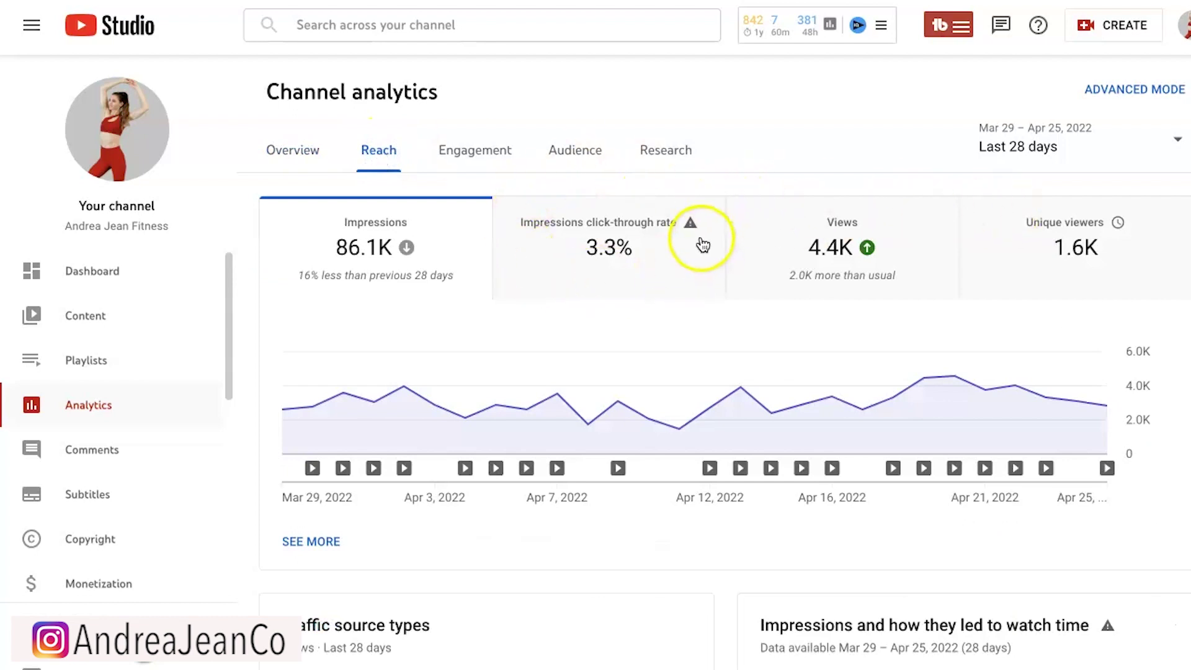
mouse_move(611, 240)
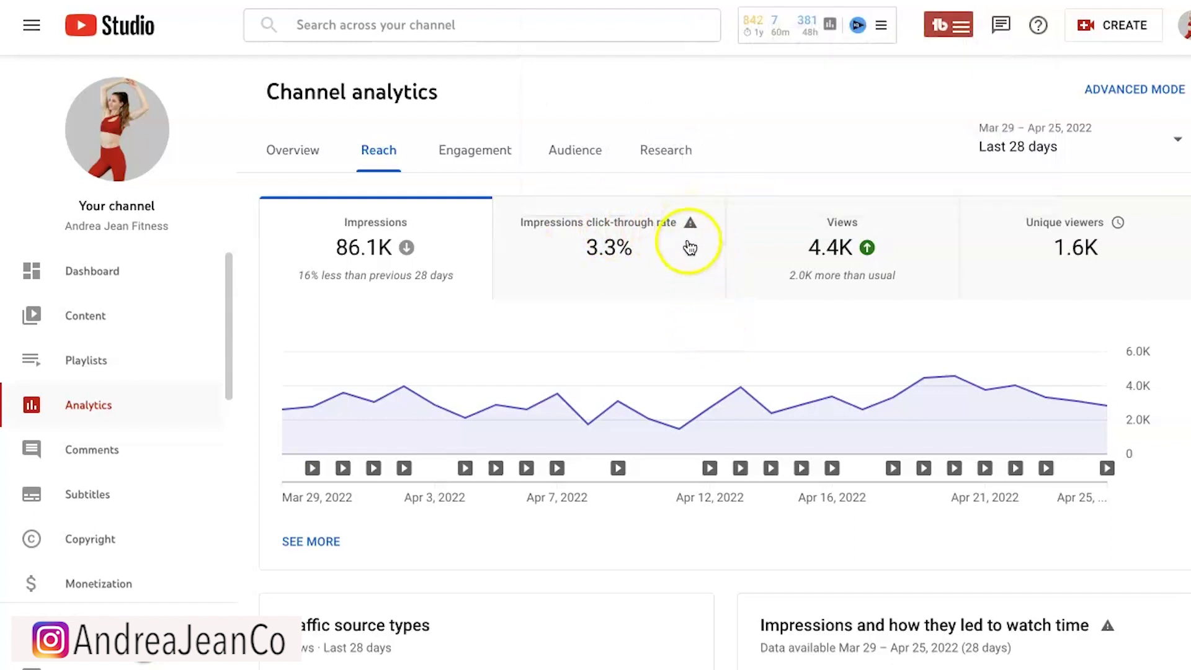
mouse_move(693, 230)
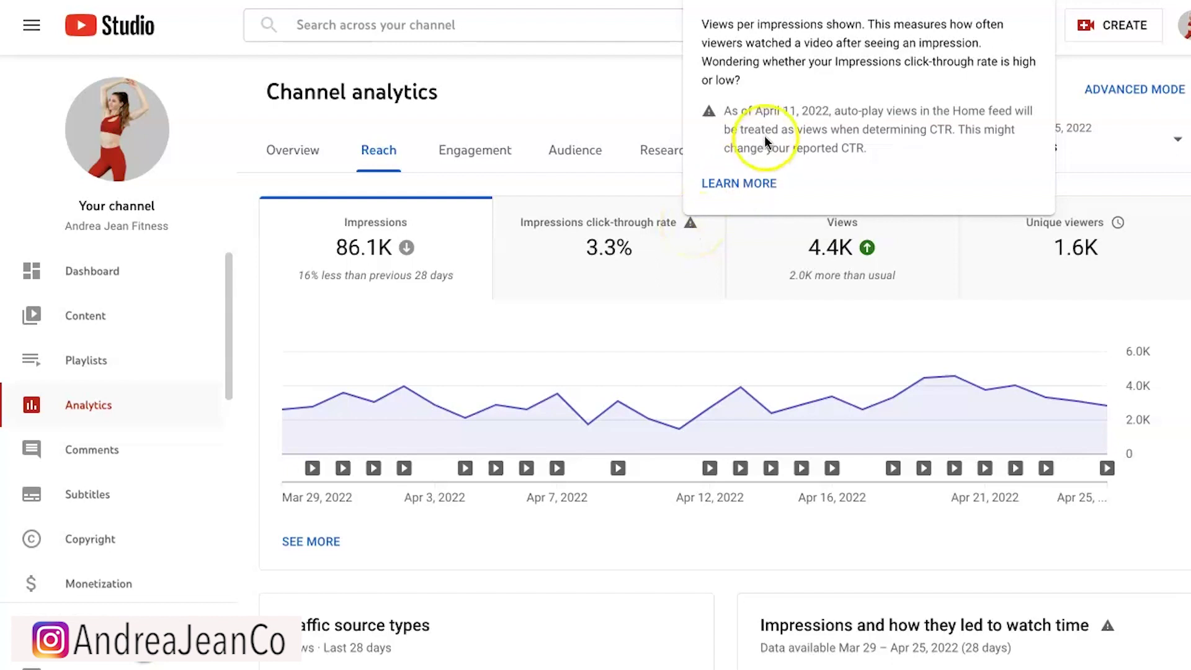
- Open the help article on impressions click-through rate and look through its FAQs
click(769, 185)
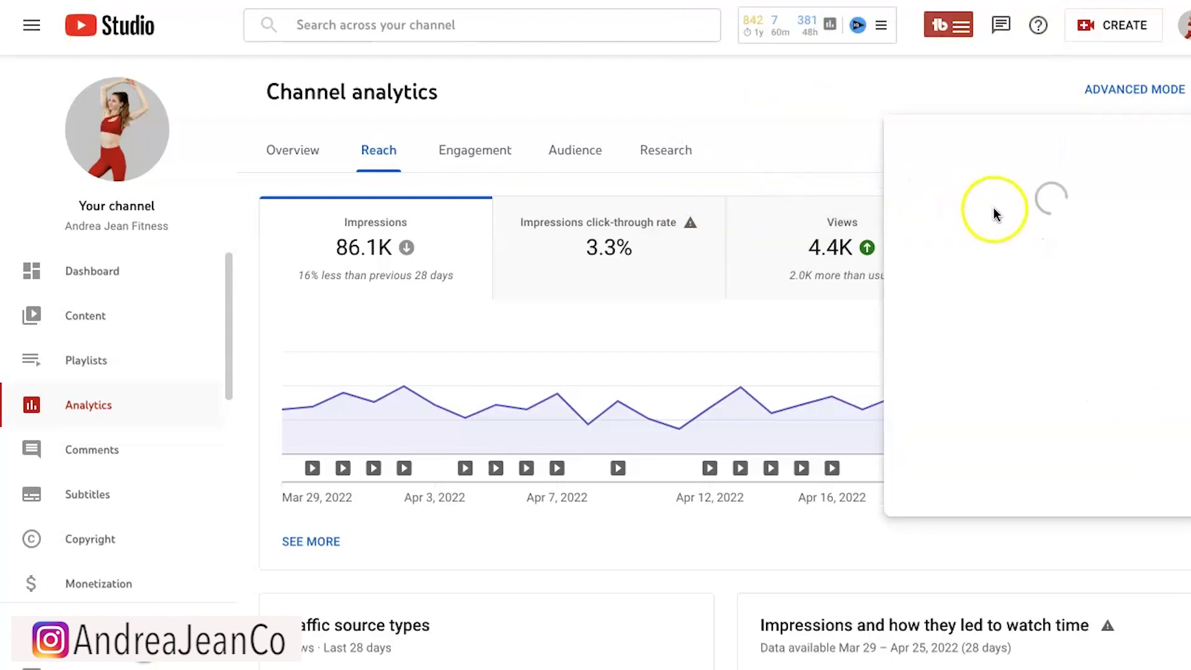
scroll(1070, 440, down, 5)
scroll(1071, 442, up, 5)
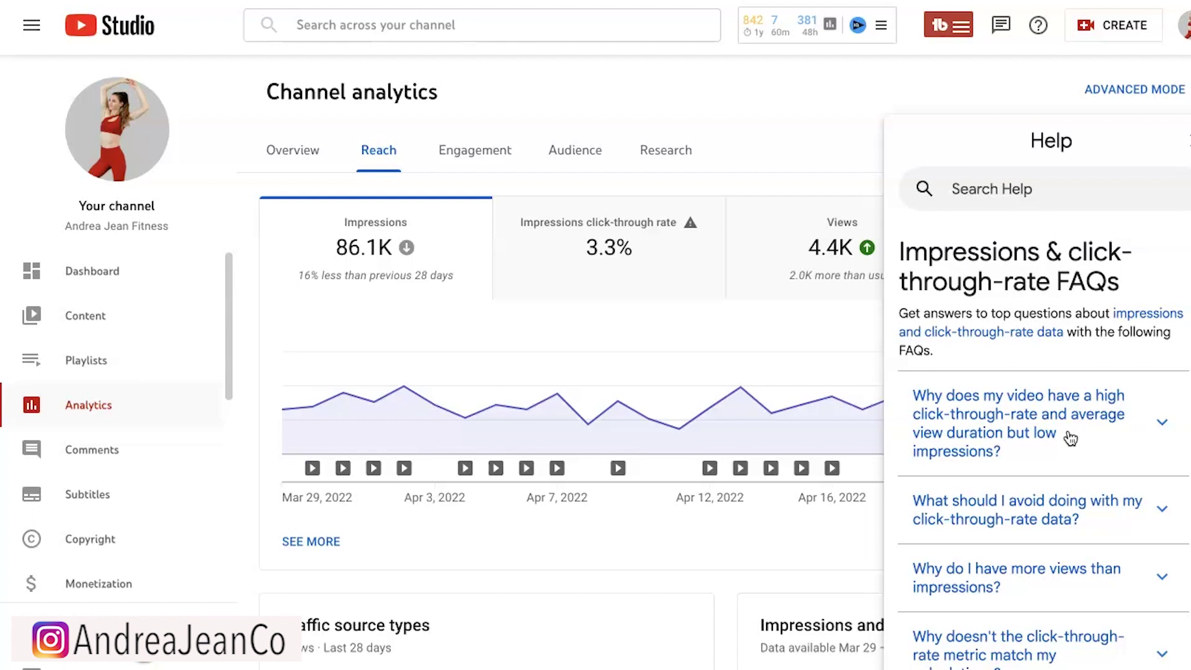
scroll(1073, 436, down, 3)
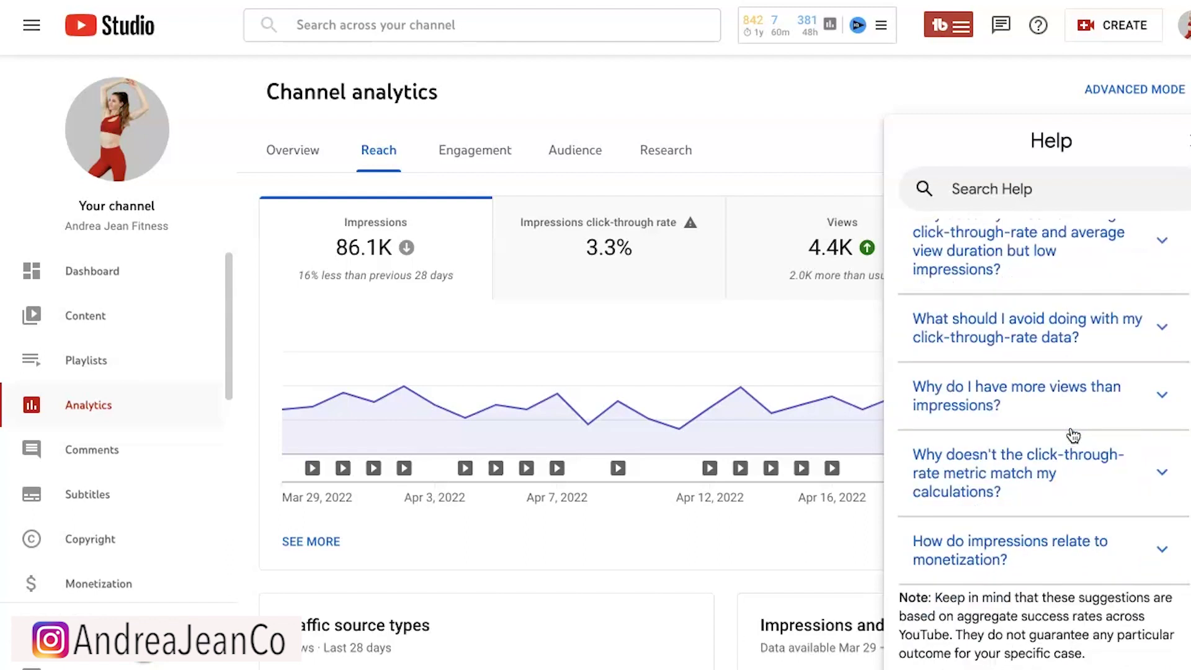
scroll(1073, 436, down, 2)
scroll(1073, 436, up, 2)
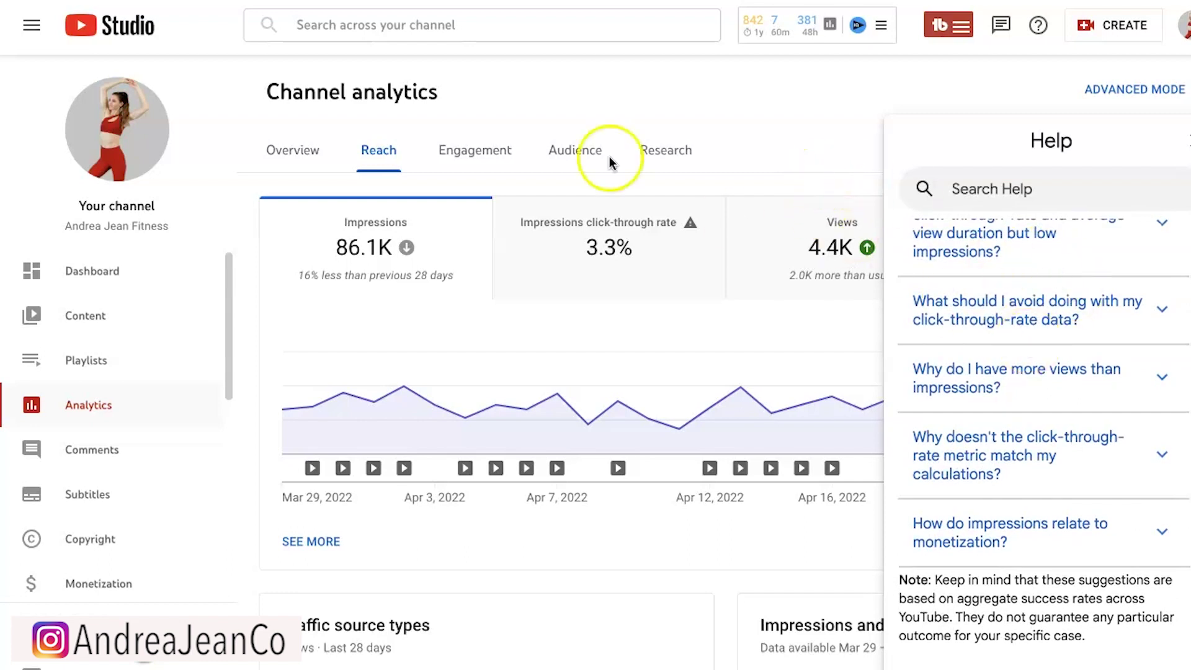
click(747, 97)
- Close the help article and examine the traffic source types, including browse features and YouTube search
scroll(744, 353, down, 6)
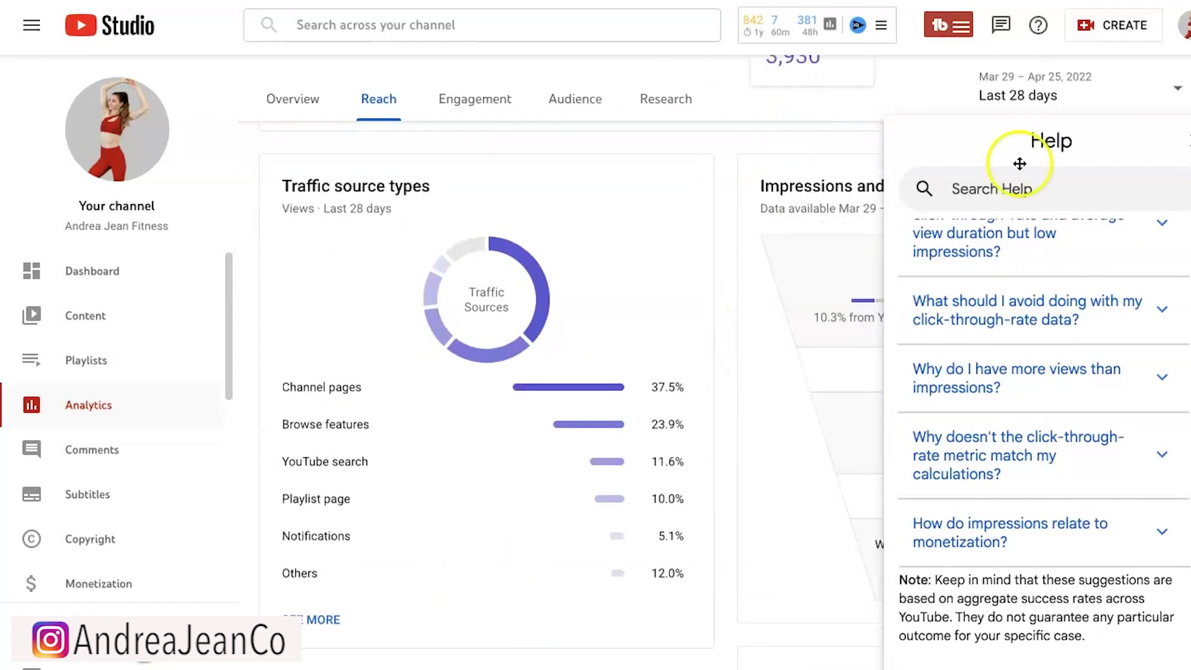
click(1186, 142)
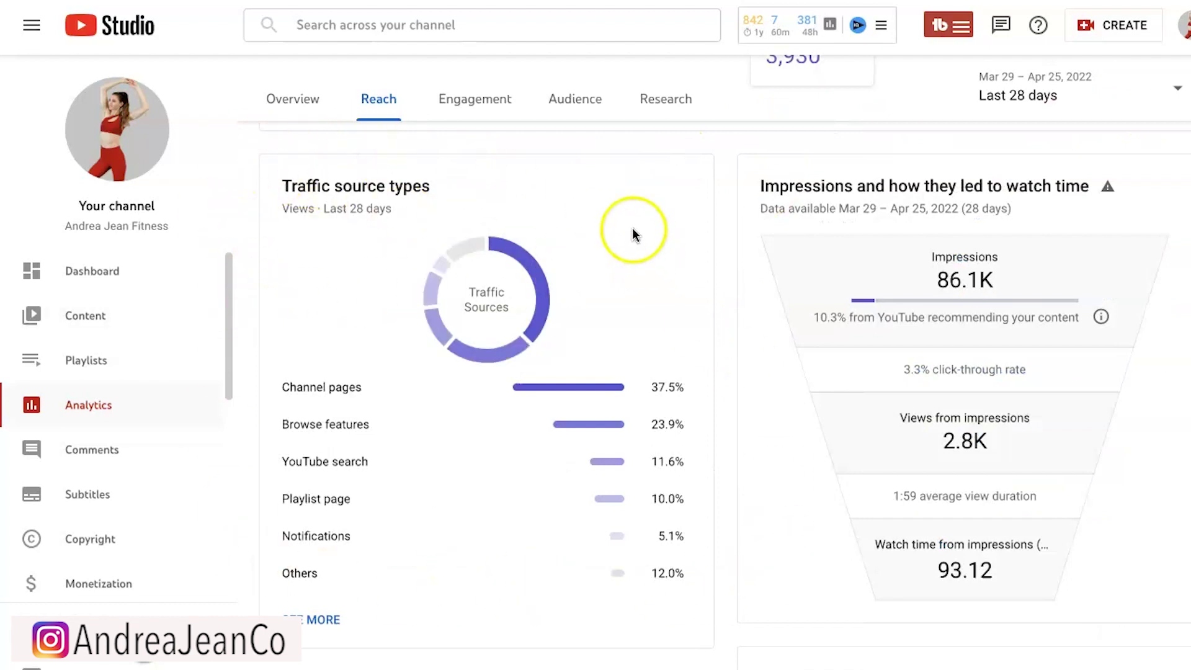
mouse_move(675, 433)
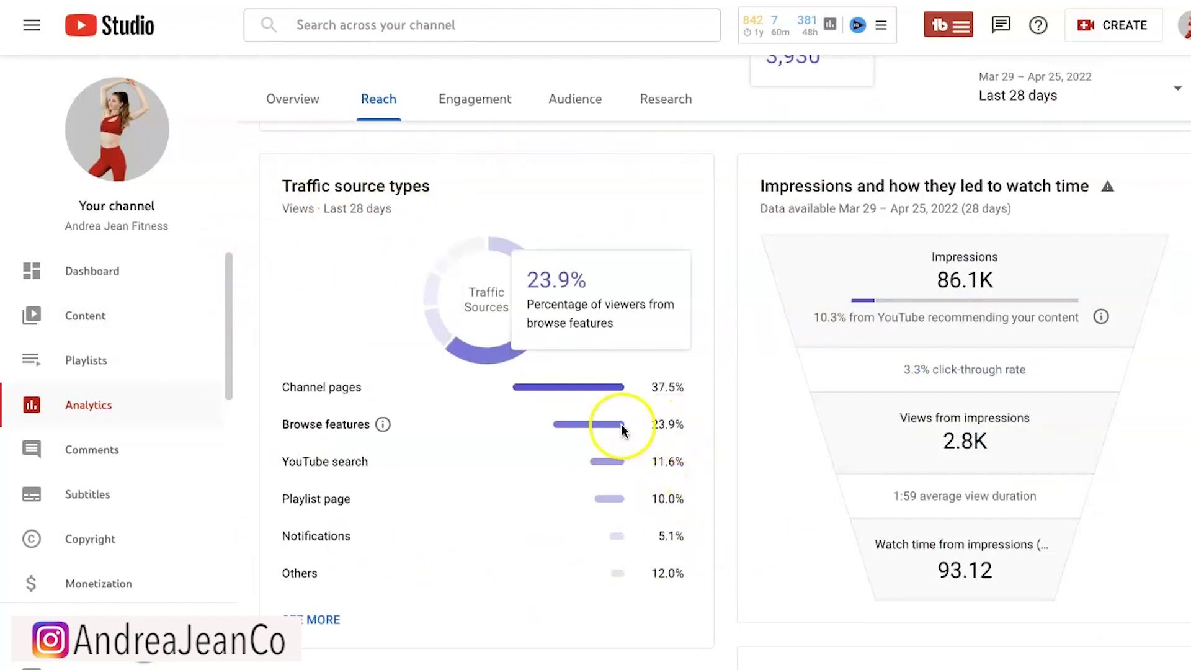
mouse_move(291, 468)
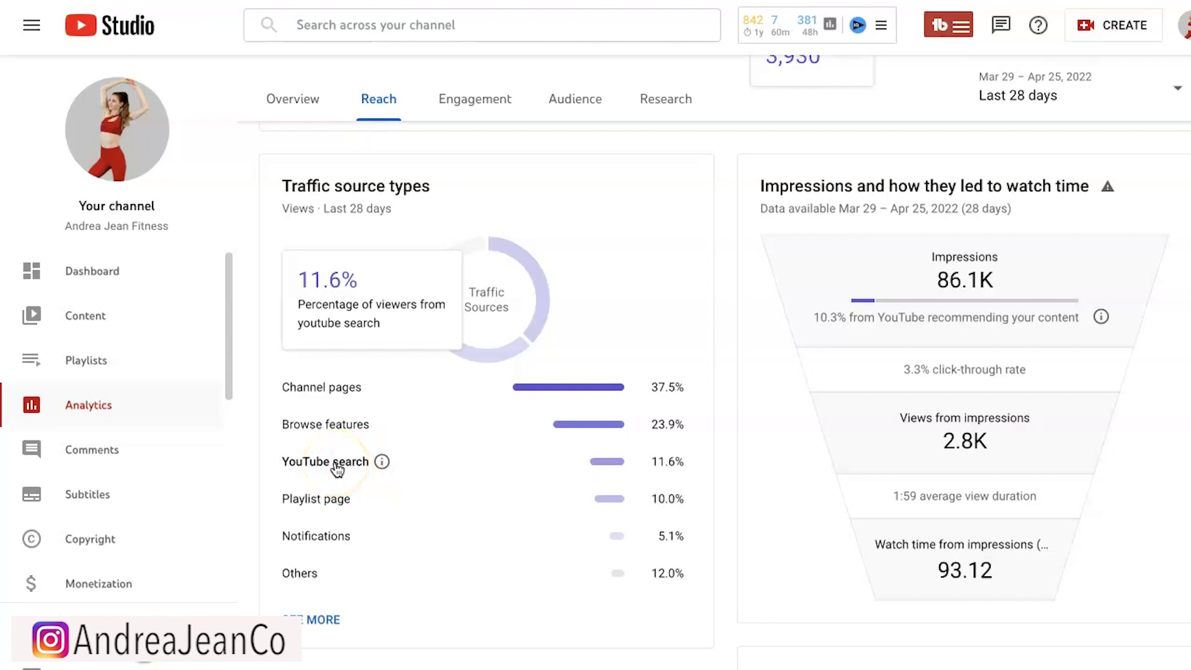
scroll(593, 372, up, 7)
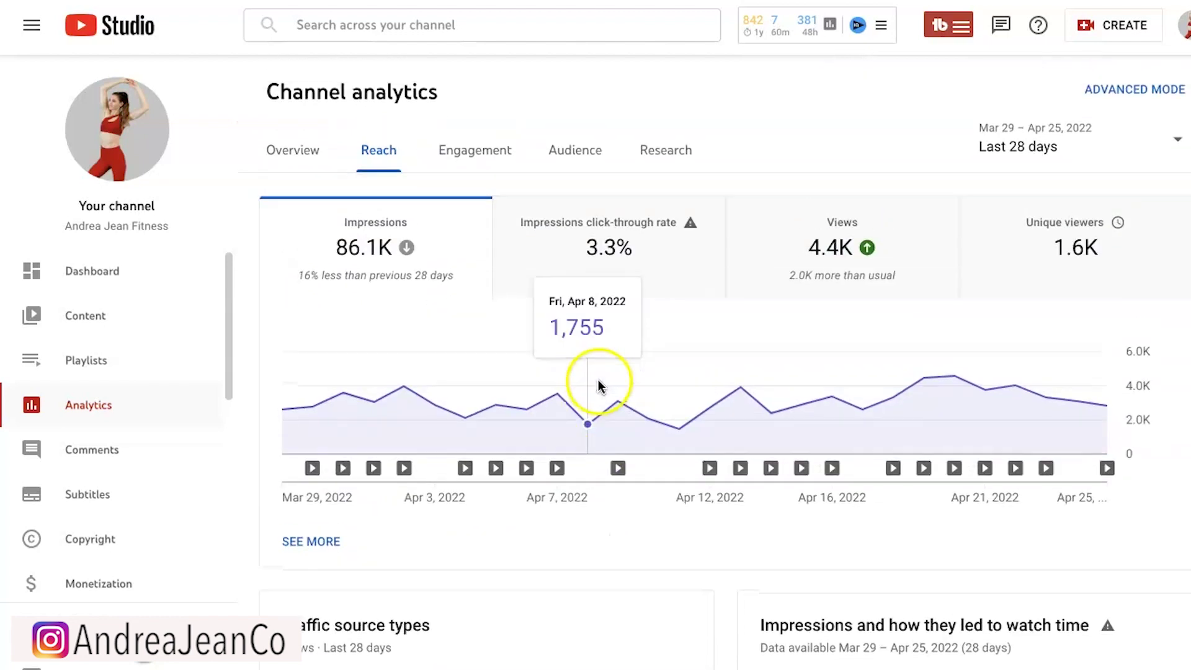
- Show the Engagement analytics and examine the key moments for audience retention, comparing above-typical and below-typical intros
click(476, 151)
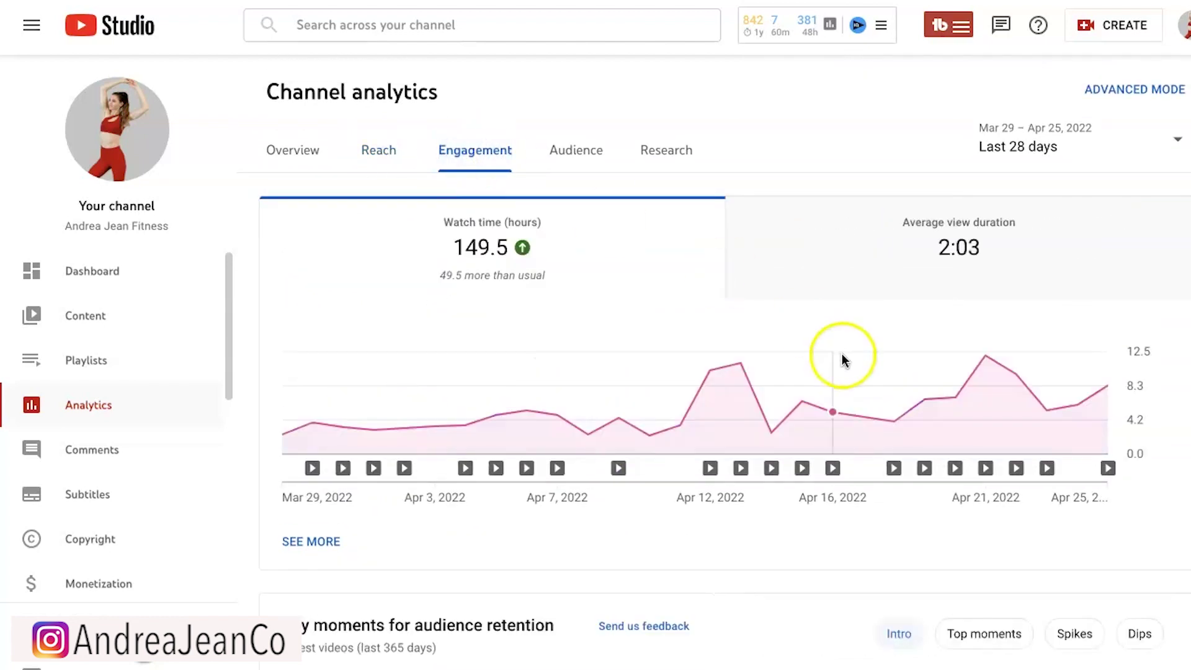
scroll(853, 369, down, 7)
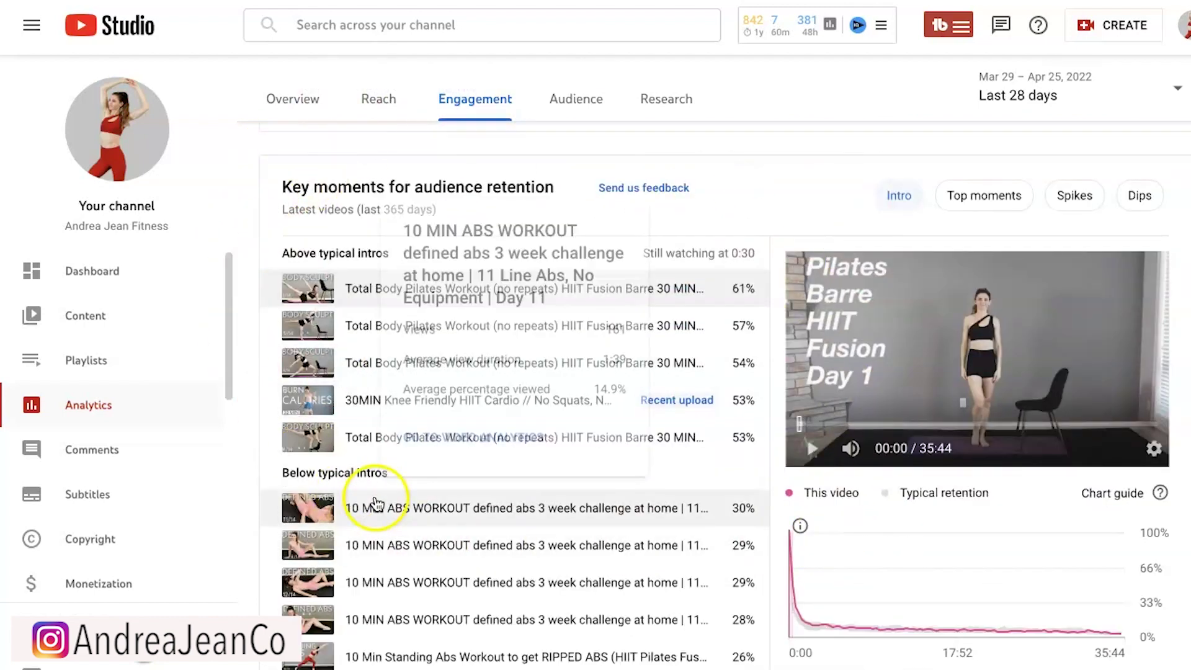
scroll(377, 504, down, 1)
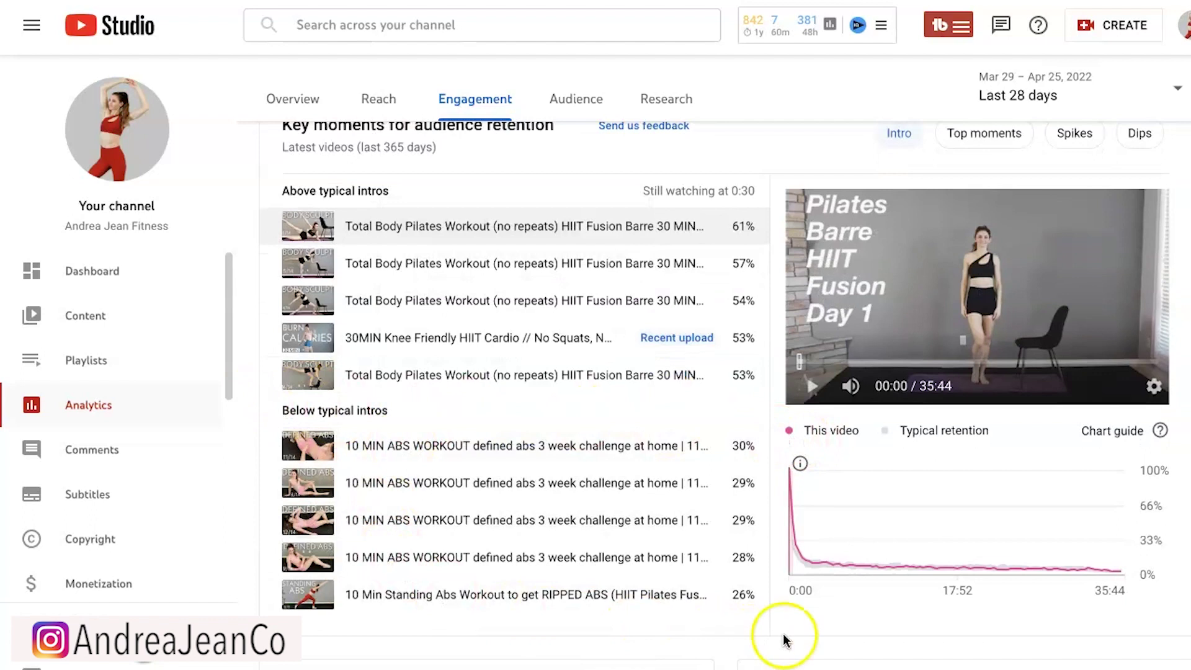
scroll(769, 453, up, 1)
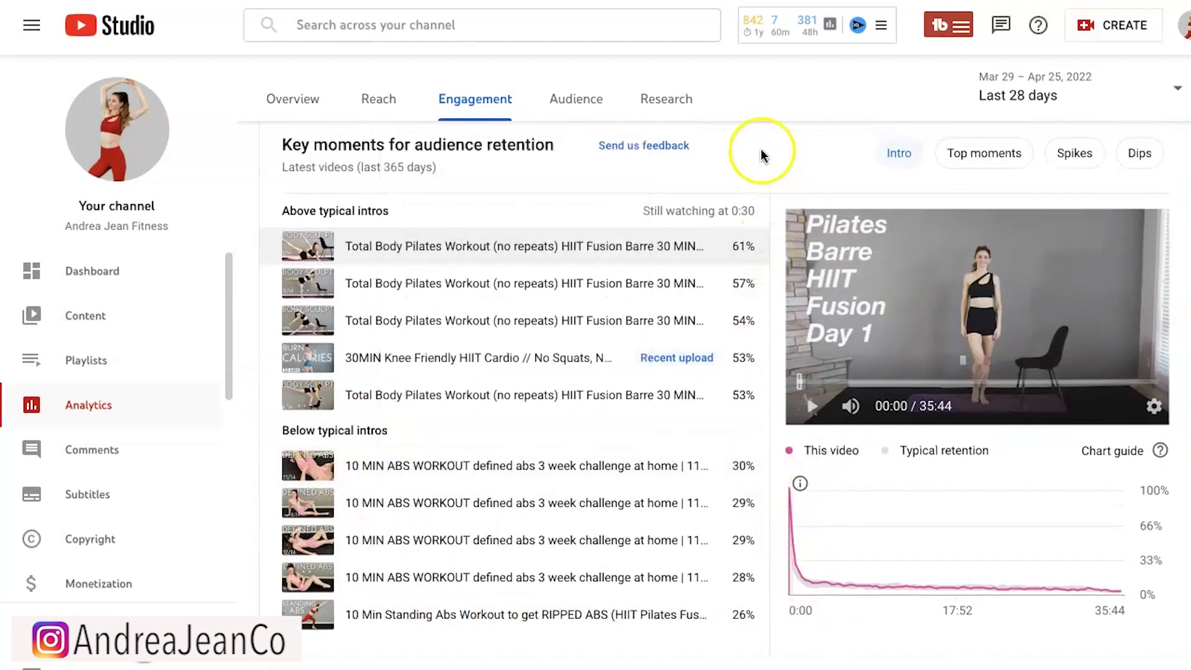
click(775, 241)
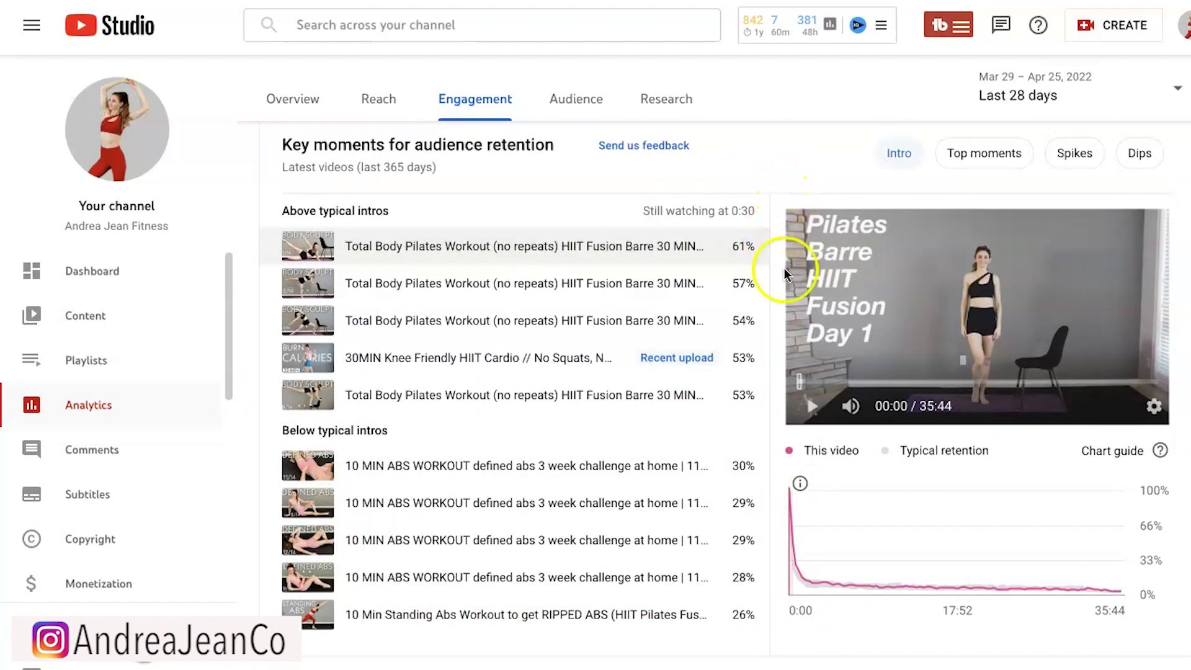
scroll(798, 462, up, 1)
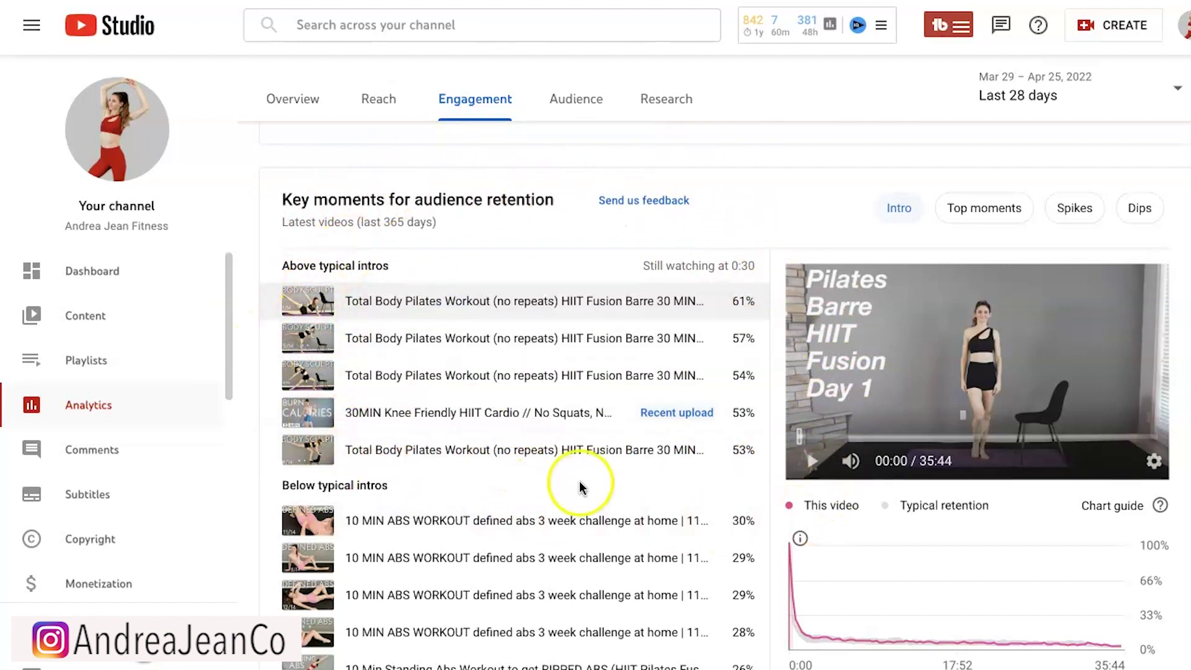
scroll(567, 248, up, 2)
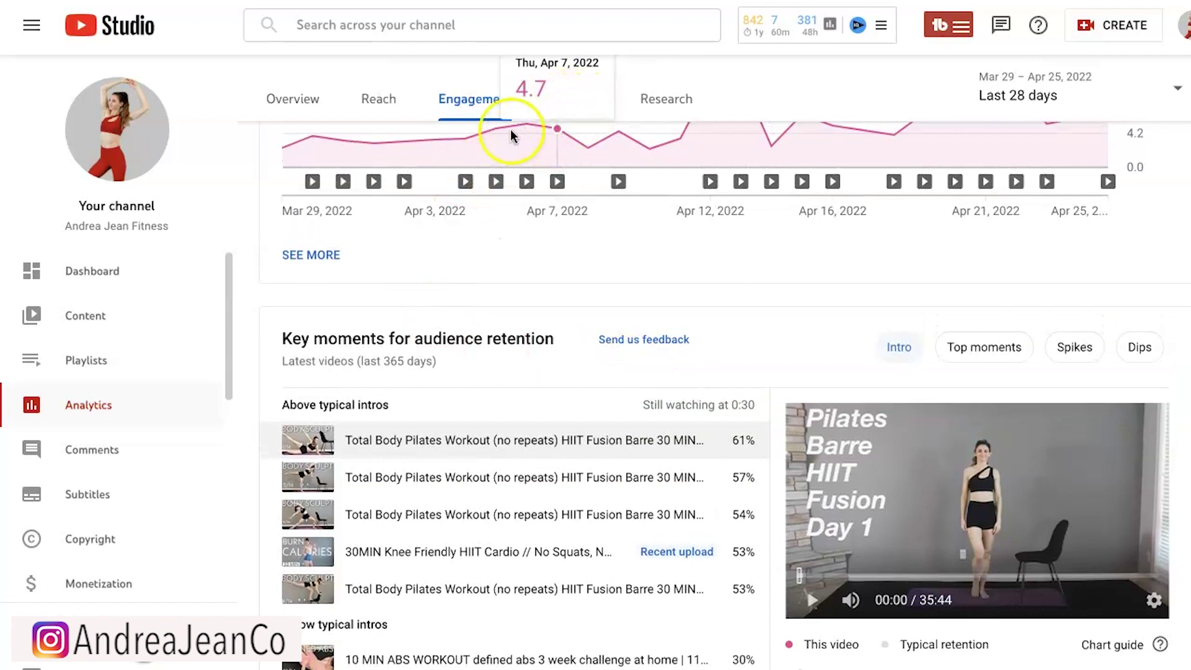
scroll(620, 136, up, 1)
- Show the Audience analytics and examine the other channels the audience watches
click(583, 100)
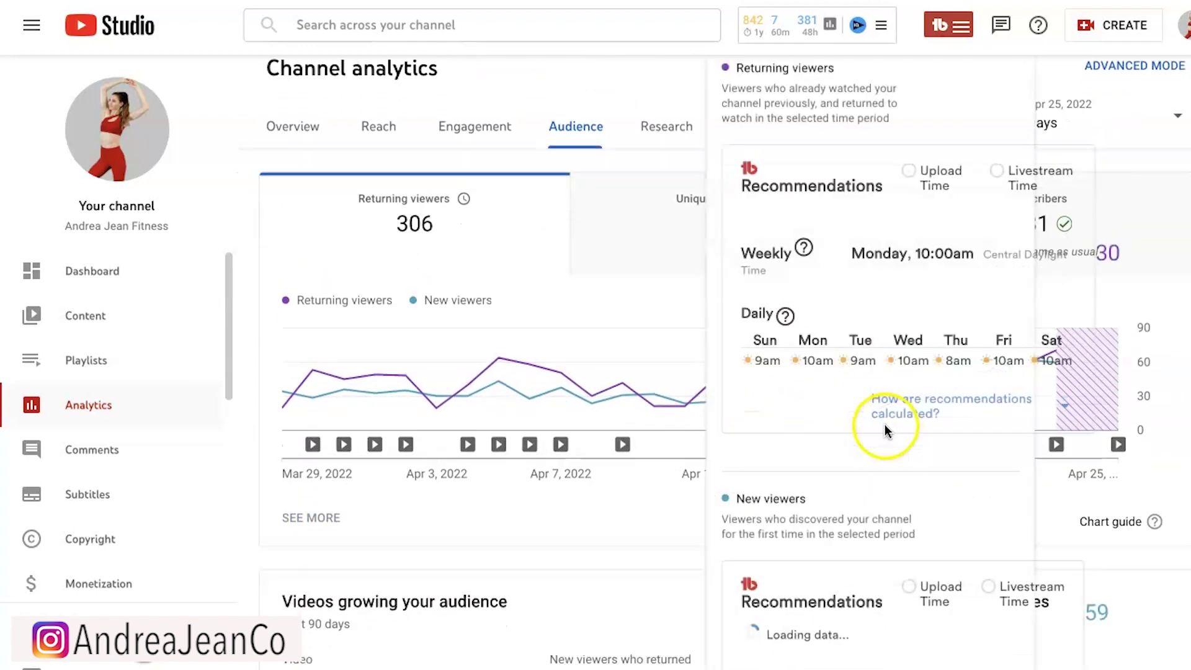
scroll(856, 409, down, 5)
scroll(644, 320, down, 1)
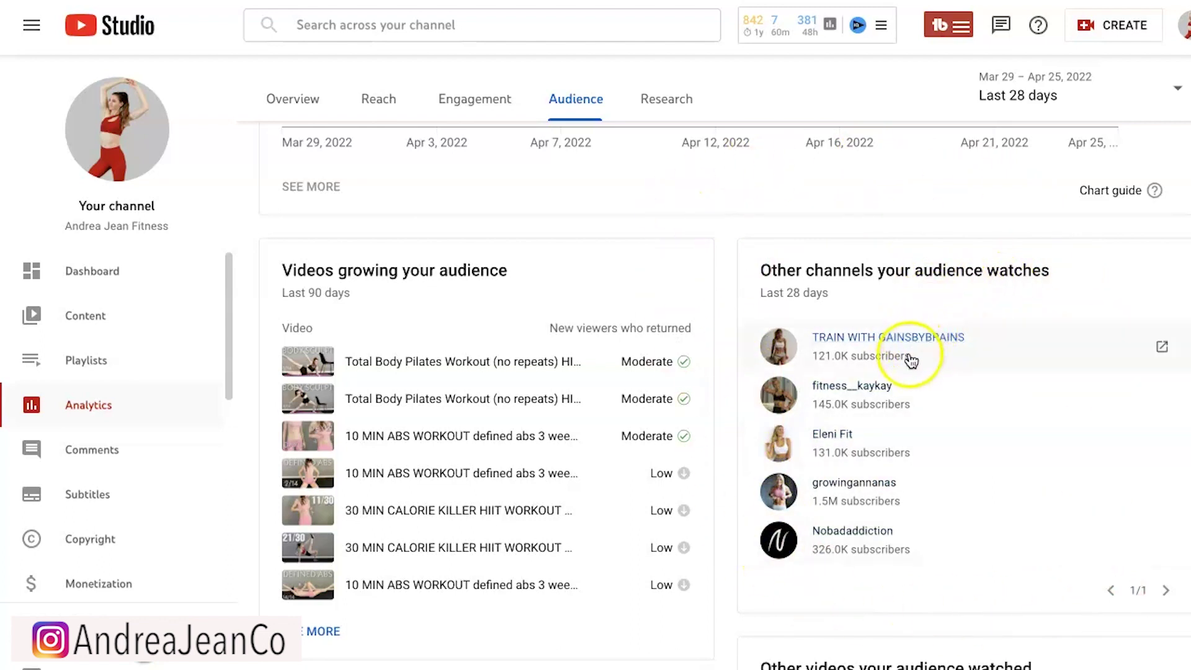
mouse_move(936, 273)
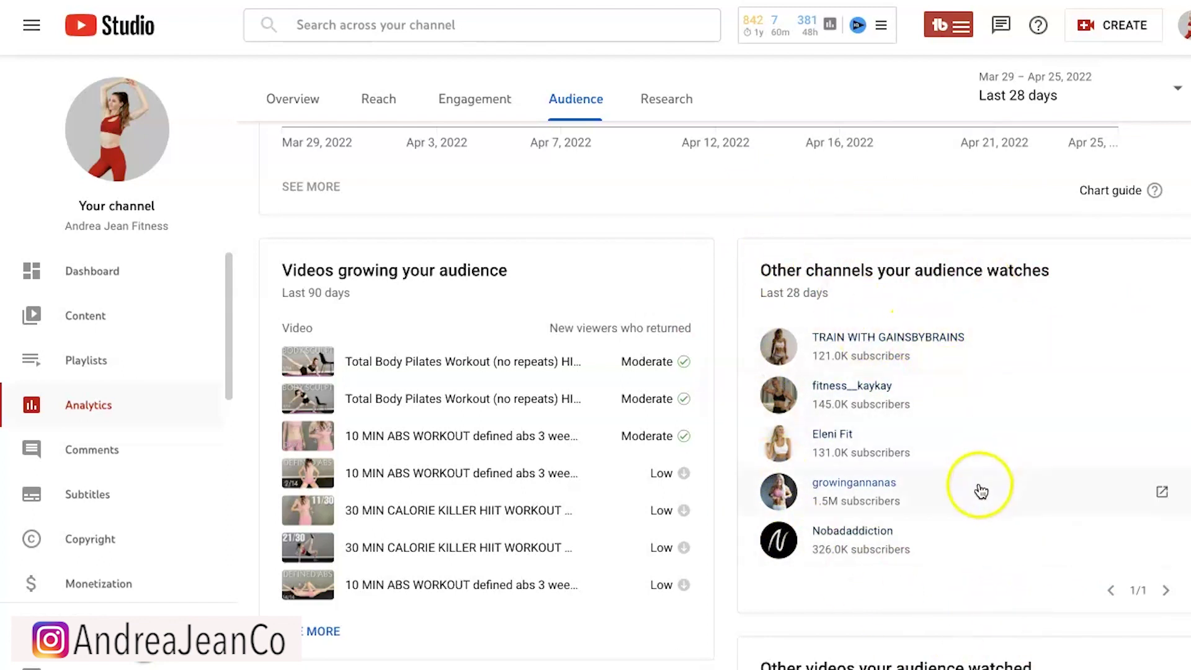
scroll(959, 434, up, 1)
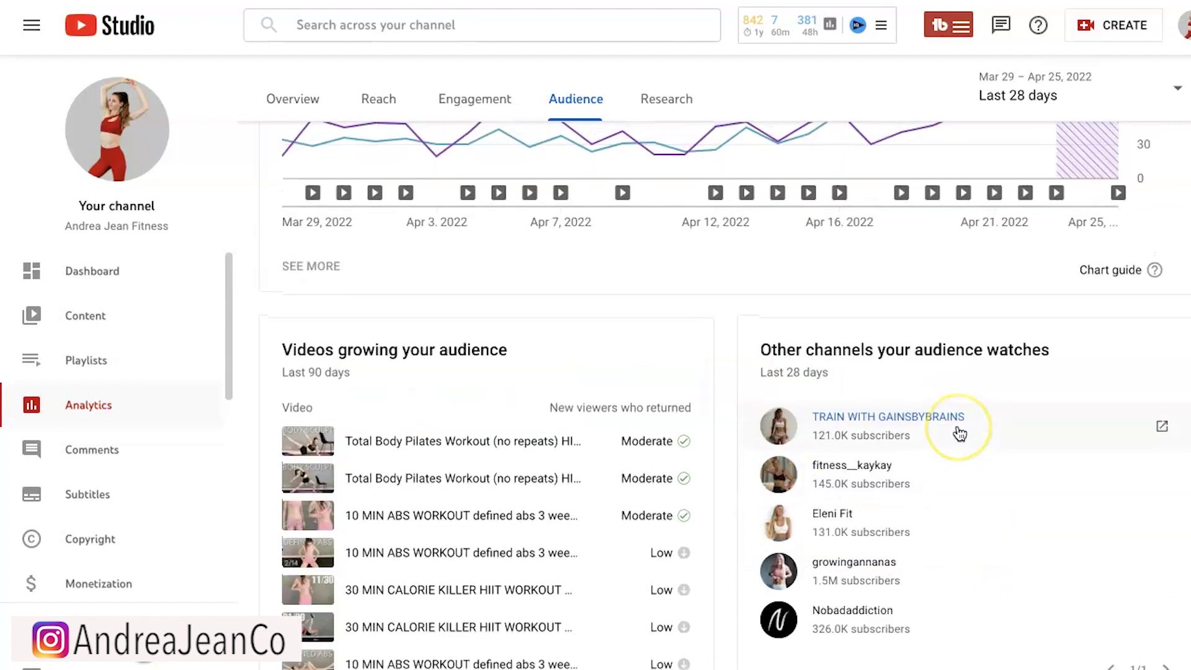
- Look over the videos growing the audience in the last 90 days and show the Research analytics
scroll(621, 310, down, 3)
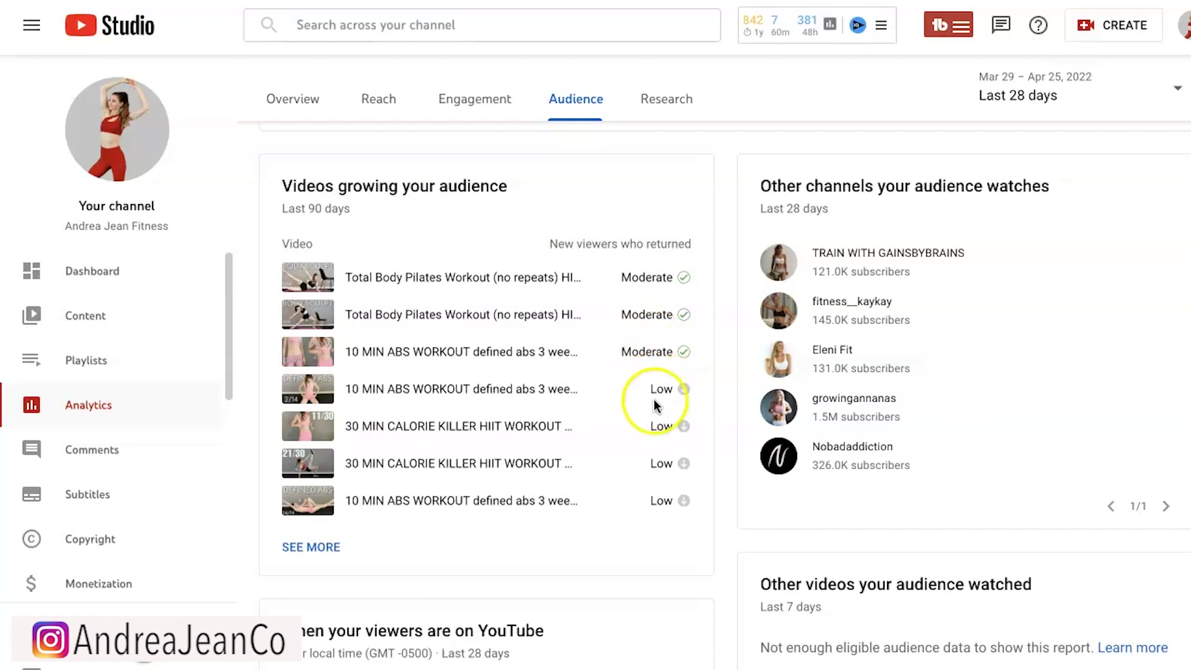
scroll(652, 389, up, 7)
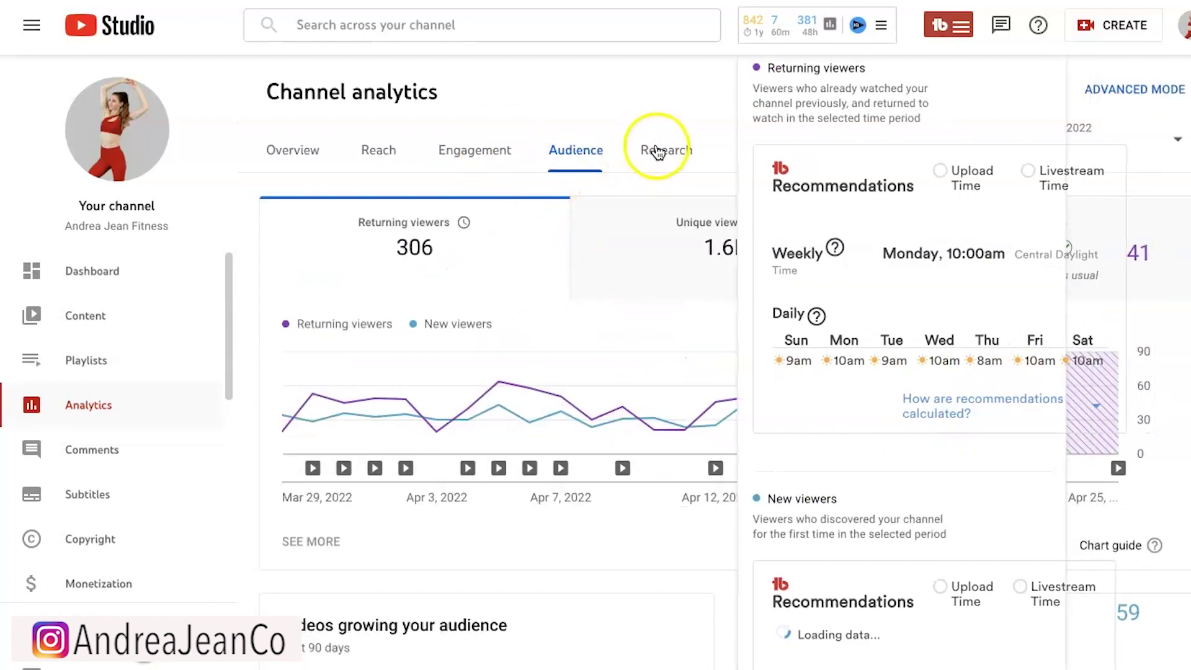
click(660, 154)
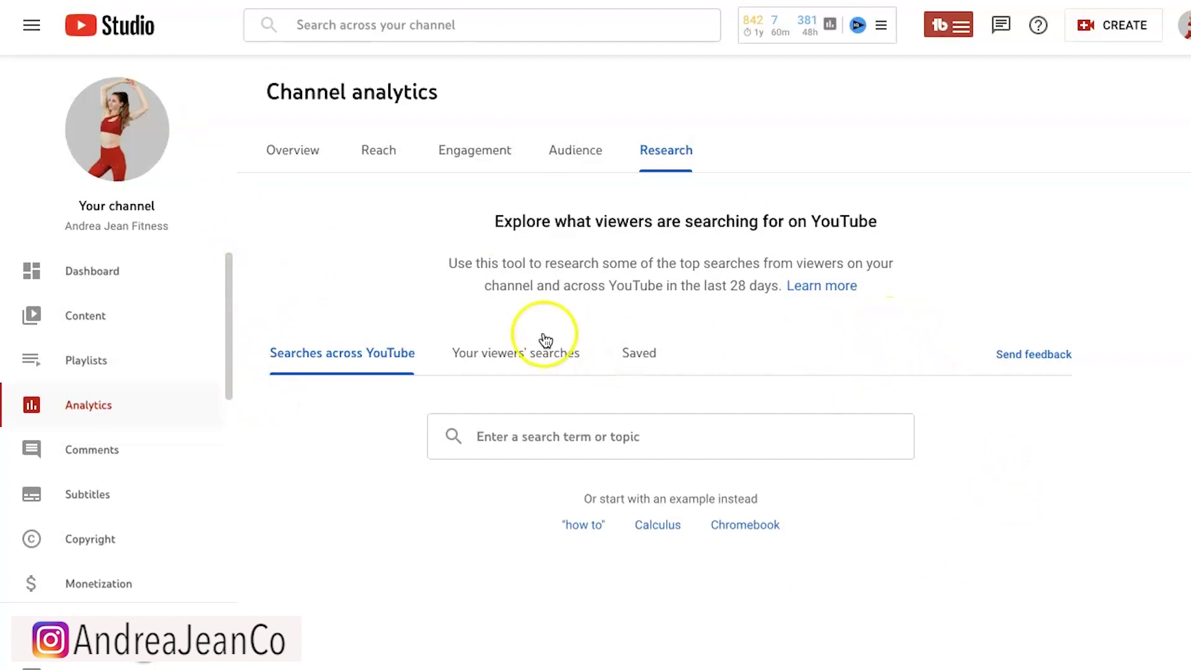
- Search across YouTube for the topic "High-intensity interval training" and look through the search terms and their search volumes
click(619, 439)
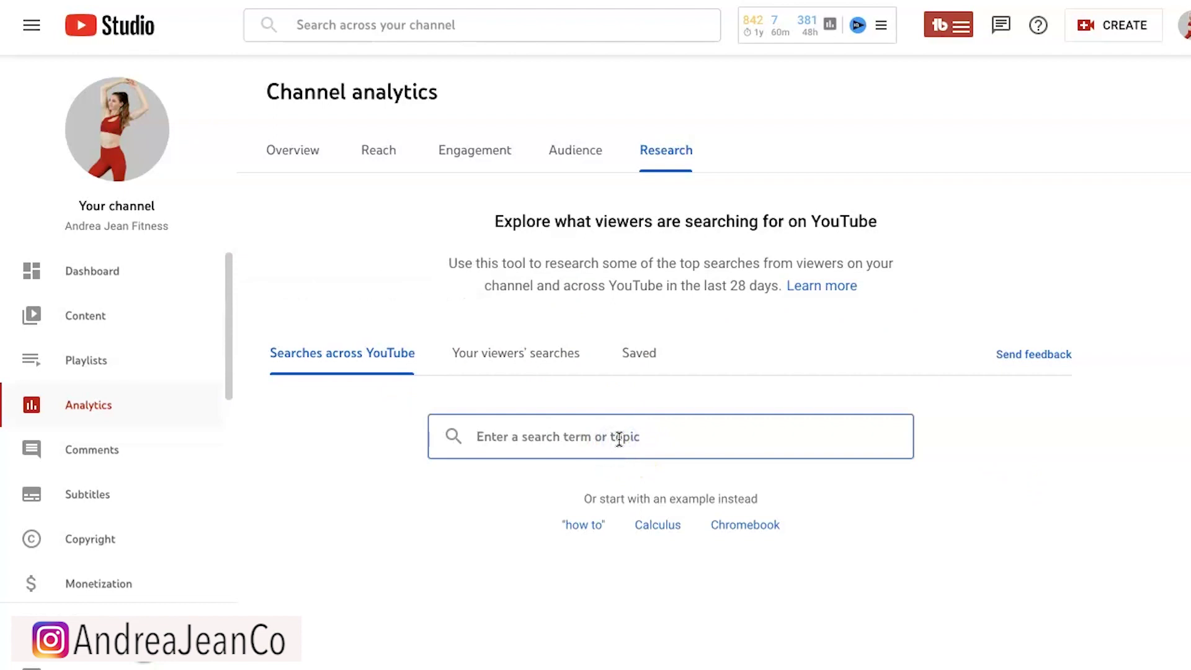
text(high intensity)
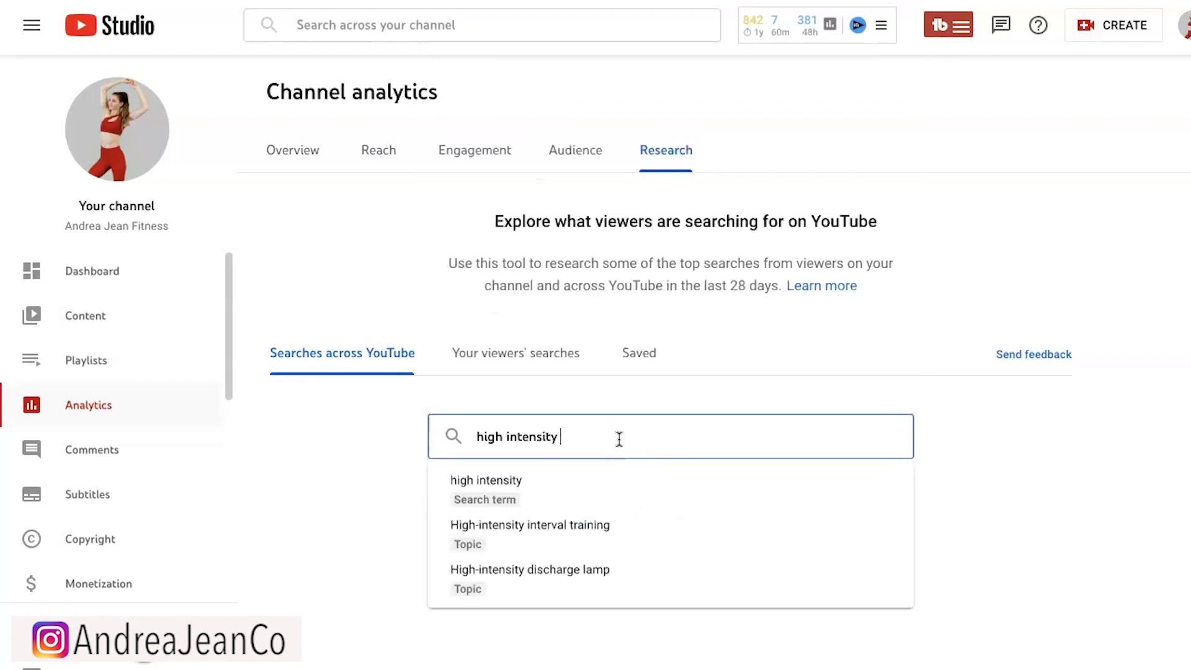
click(588, 532)
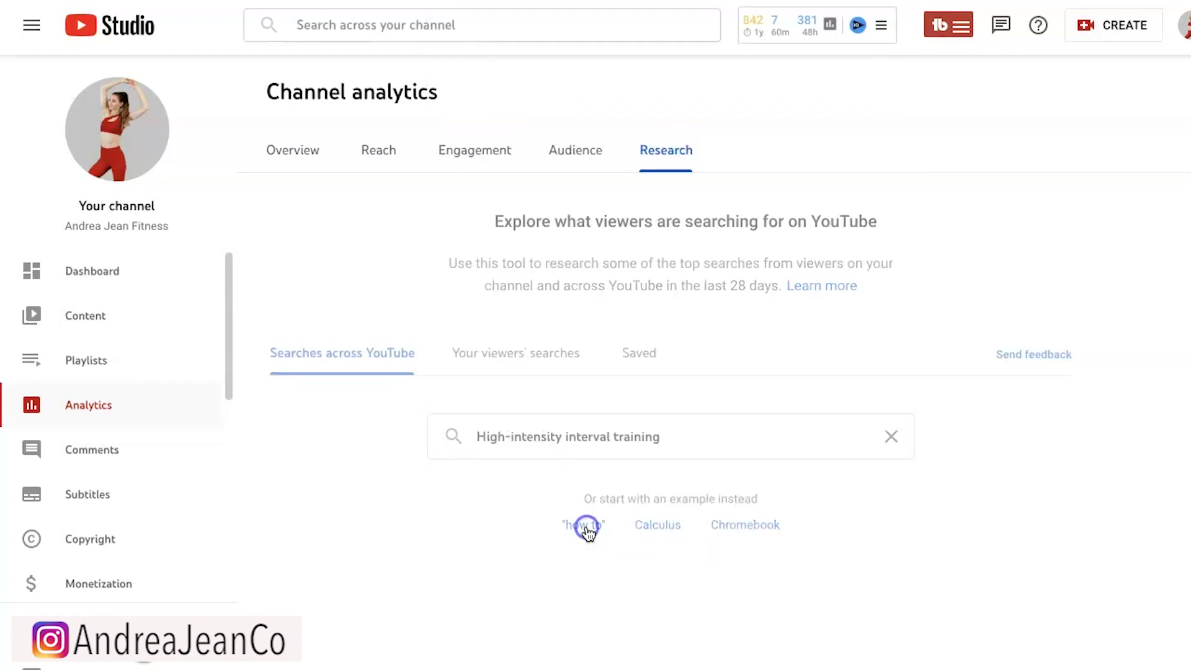
scroll(1138, 444, down, 4)
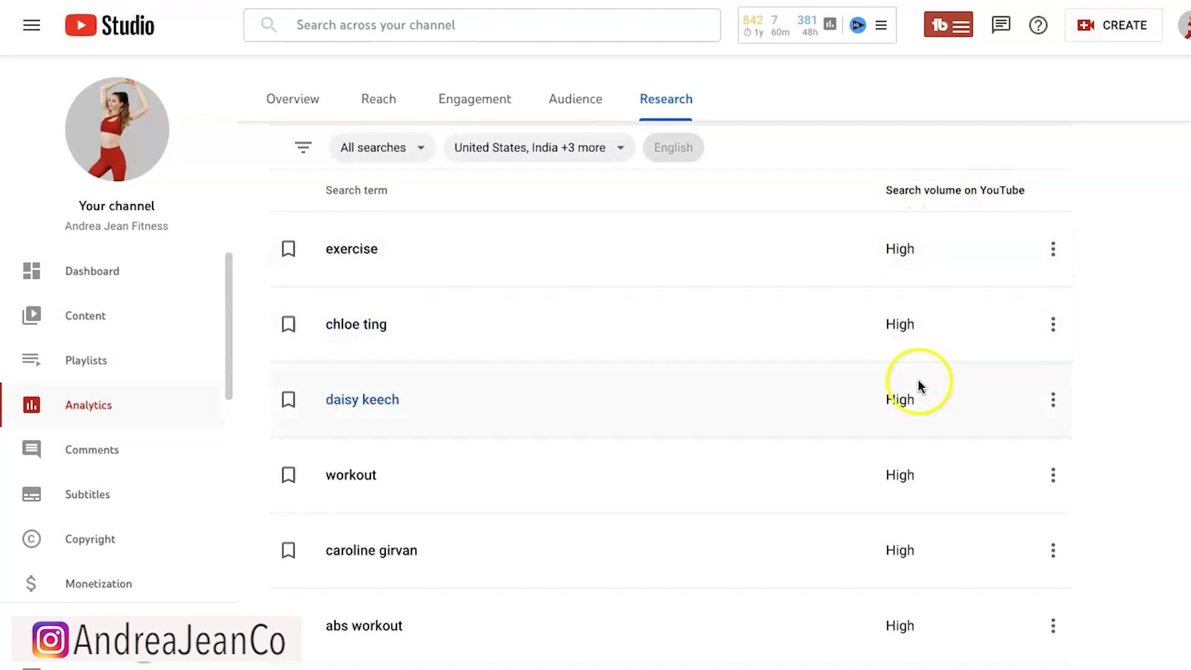
scroll(909, 518, down, 3)
scroll(904, 519, up, 9)
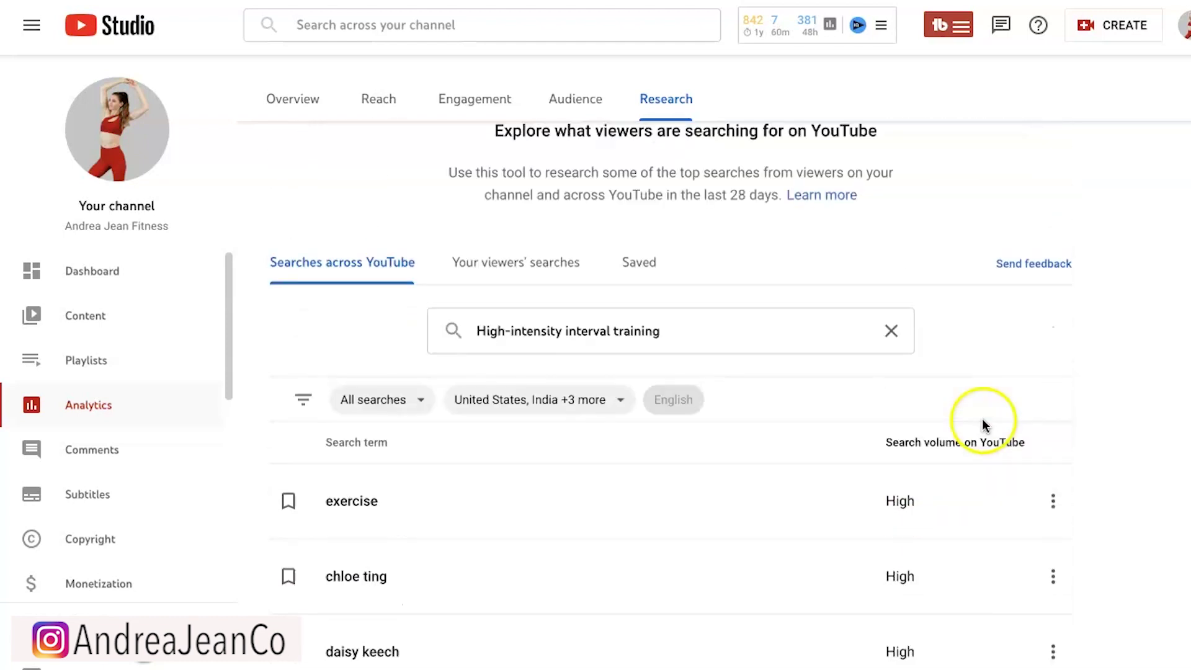
scroll(1063, 445, down, 3)
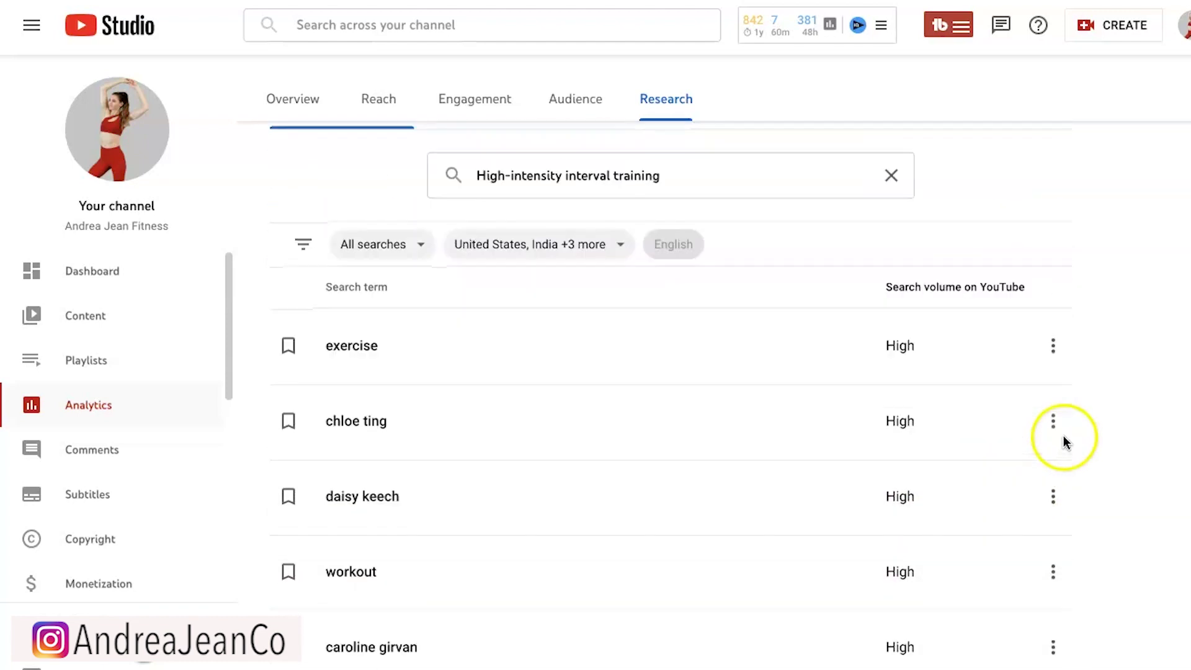
- Filter the search terms to "Content gaps only" and look through the listed terms
click(404, 249)
click(353, 339)
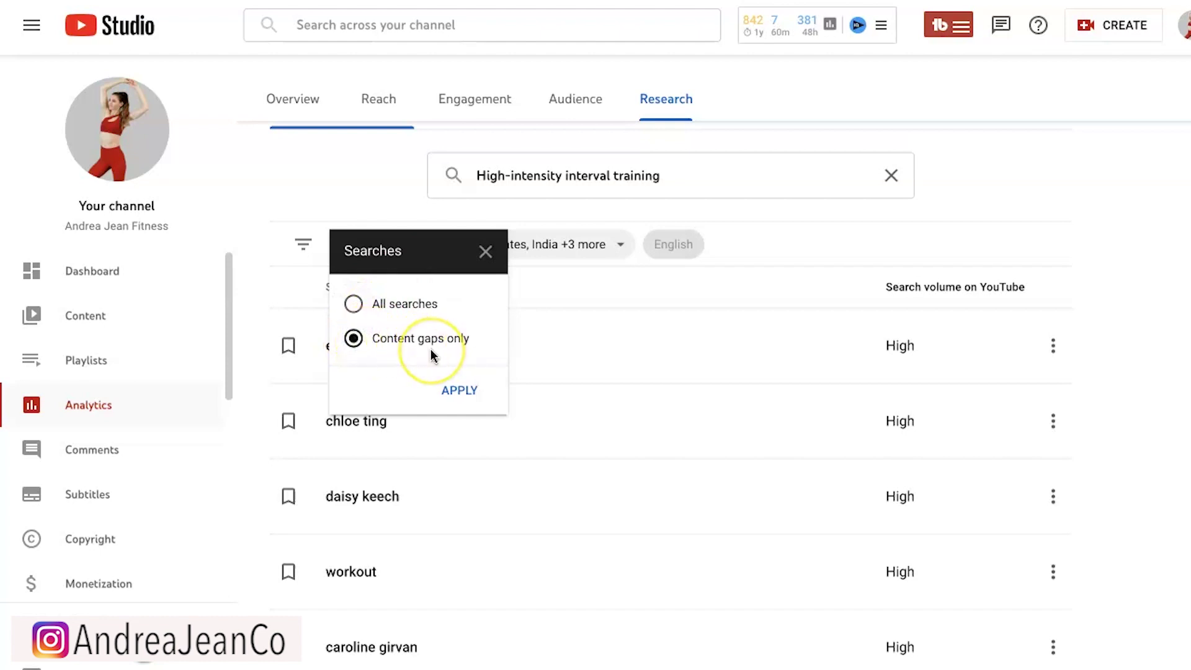
click(456, 391)
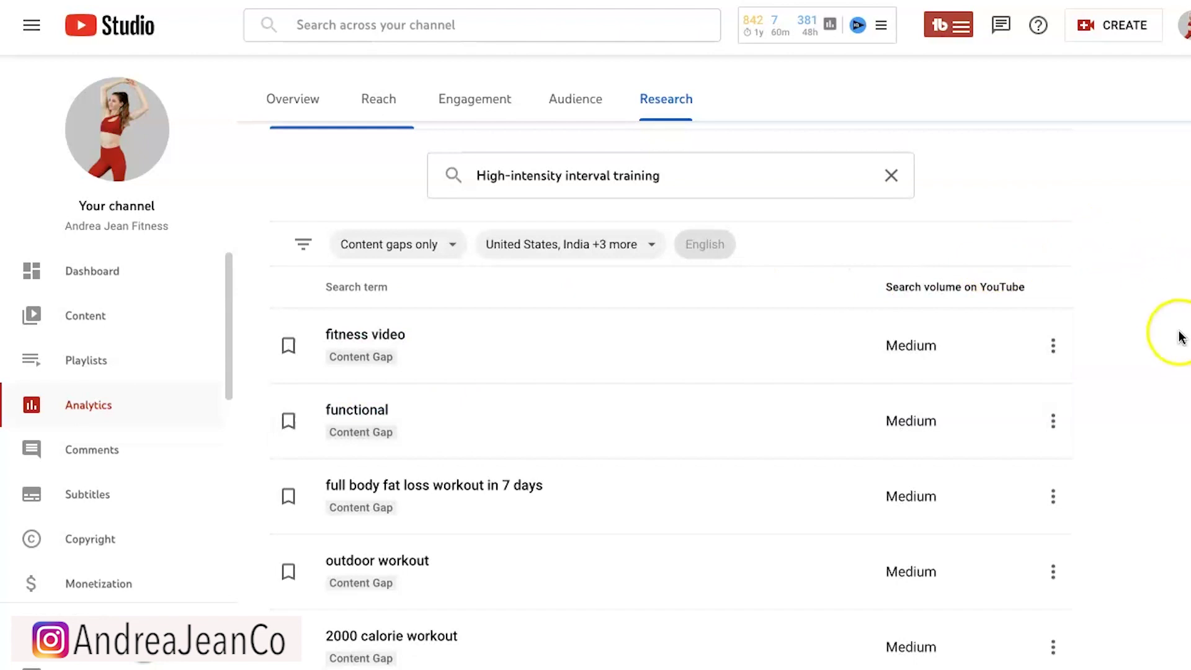
scroll(1177, 332, down, 1)
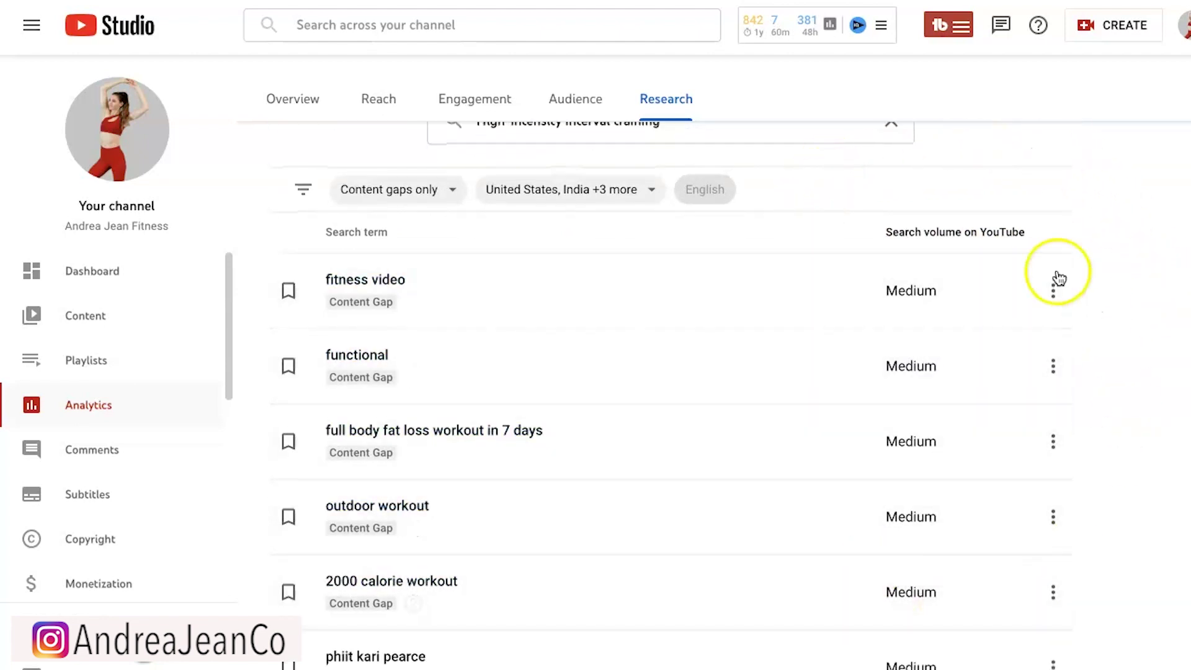
scroll(1115, 310, down, 1)
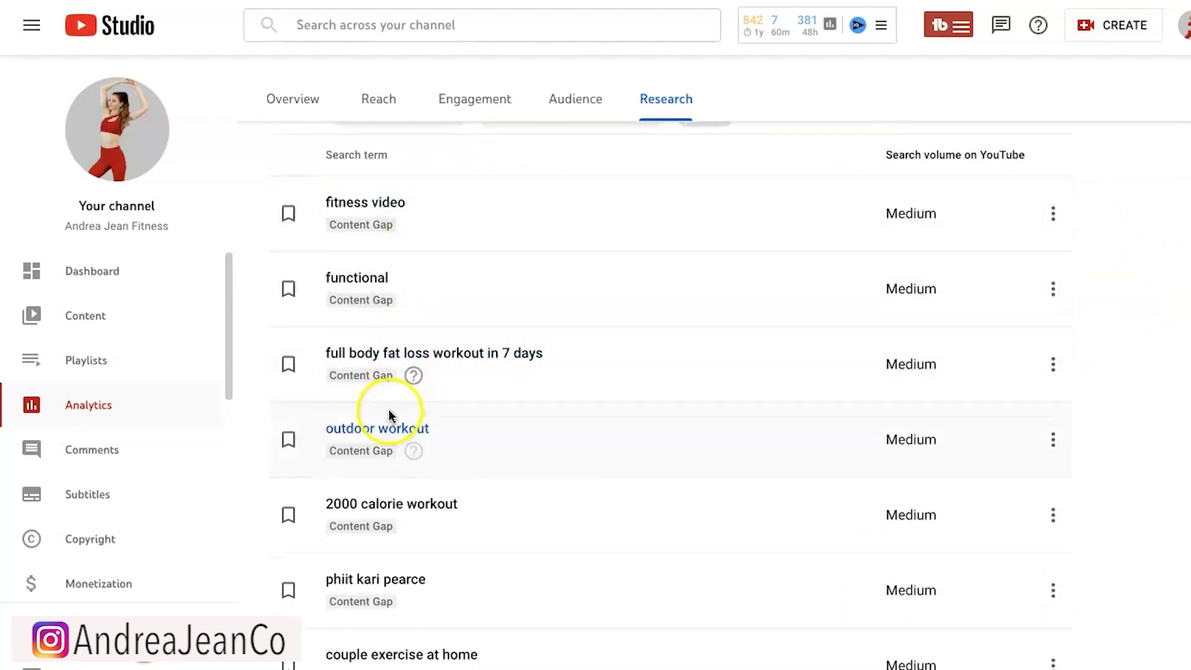
scroll(428, 310, up, 2)
scroll(481, 443, down, 4)
scroll(442, 428, down, 3)
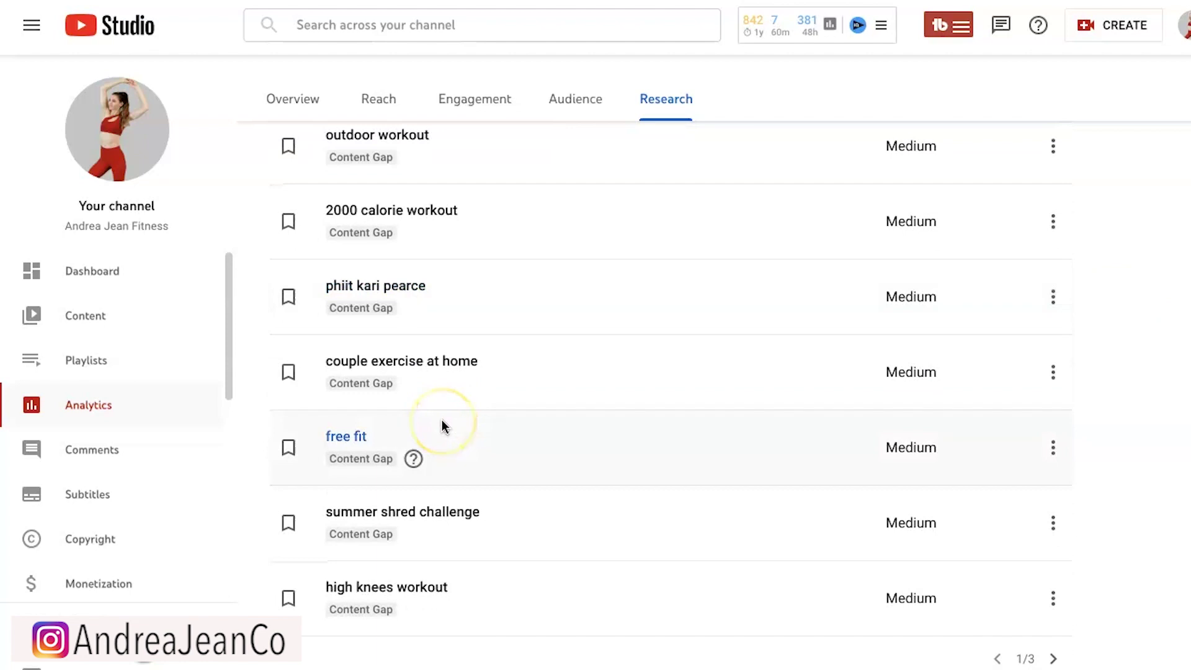
- Replace the searched topic with the term "weight training" and check its content gaps
scroll(442, 426, up, 1)
scroll(497, 397, up, 8)
click(887, 306)
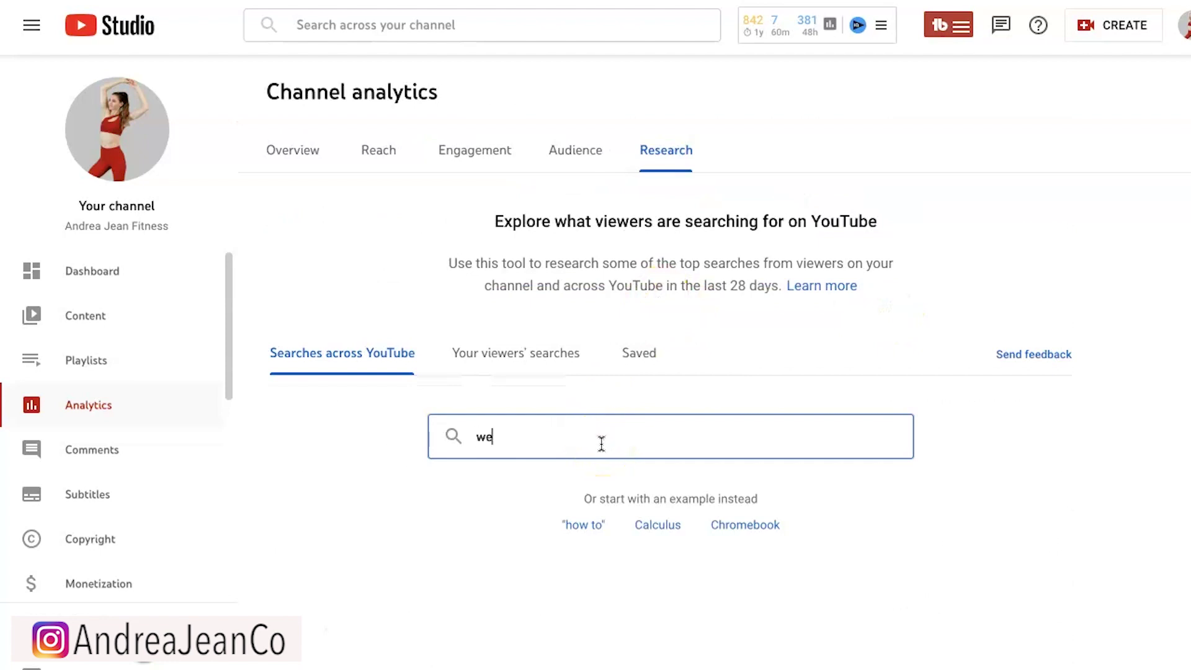
key(Return)
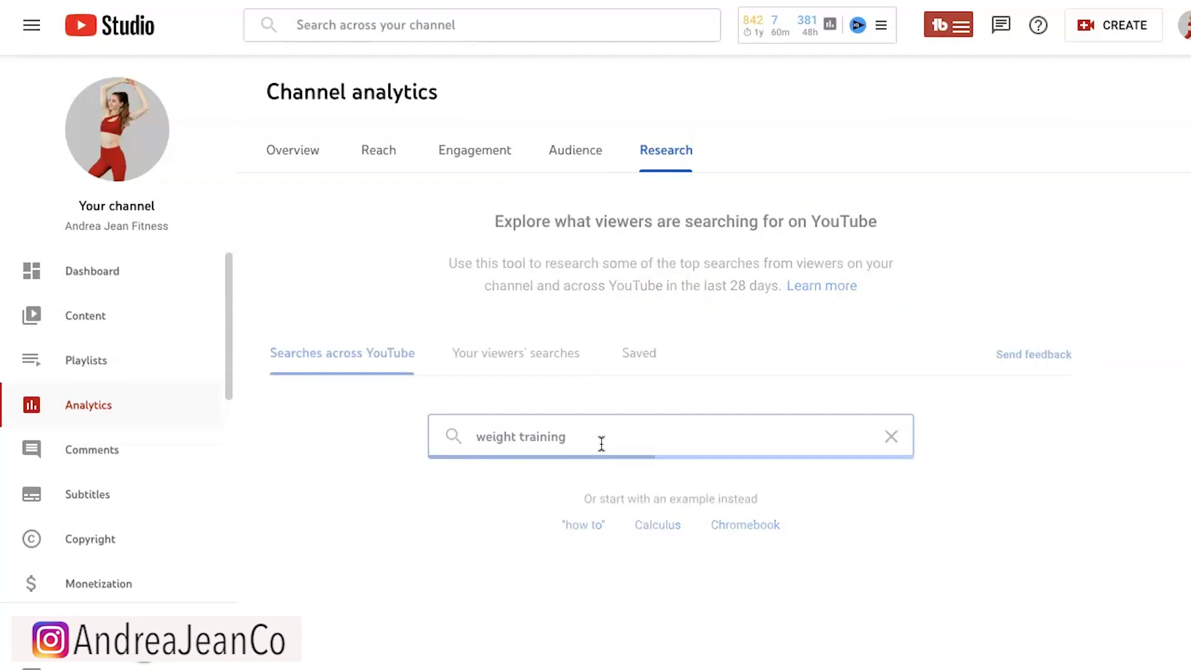
scroll(1080, 266, down, 2)
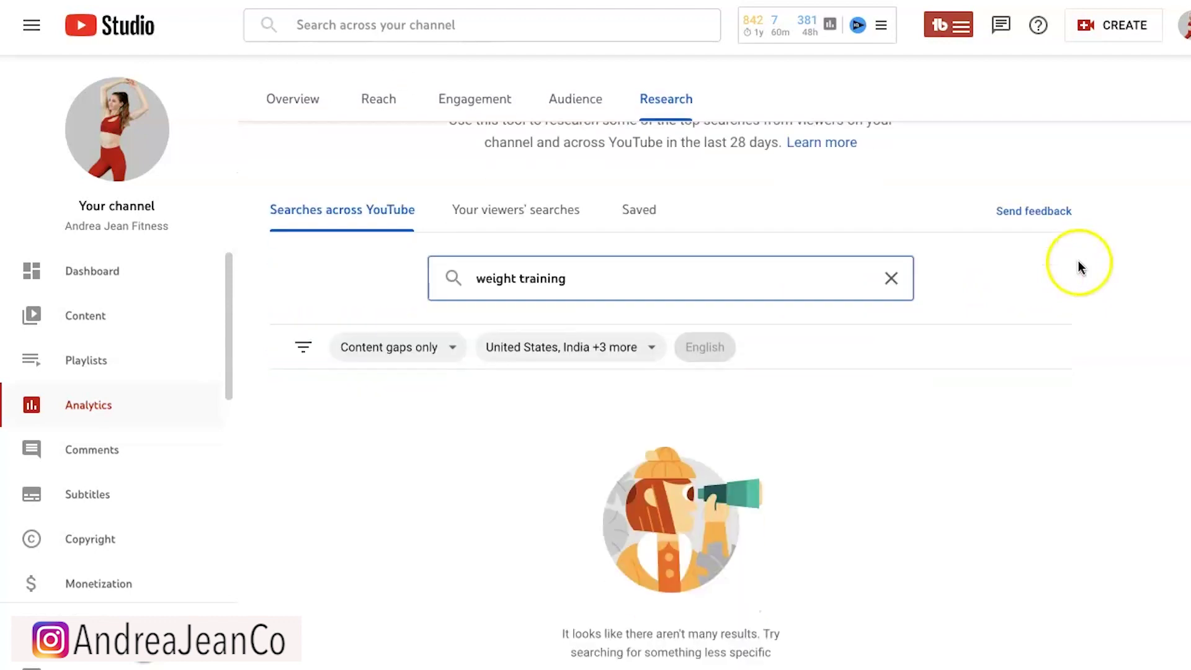
scroll(1104, 261, down, 1)
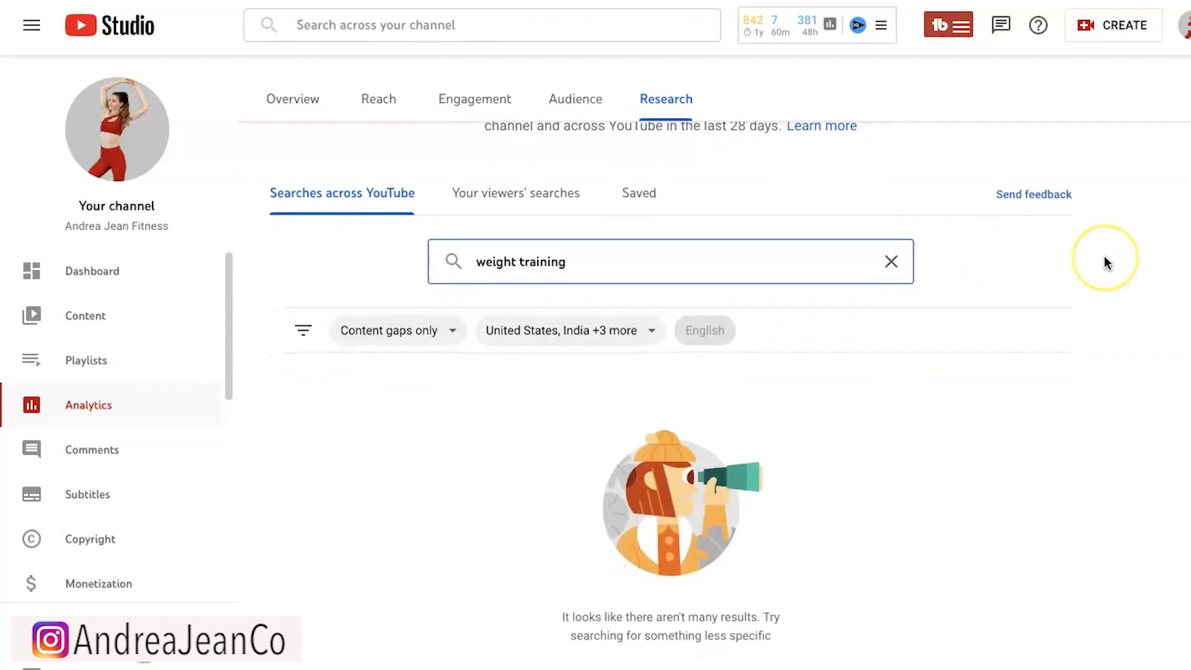
scroll(1104, 260, down, 1)
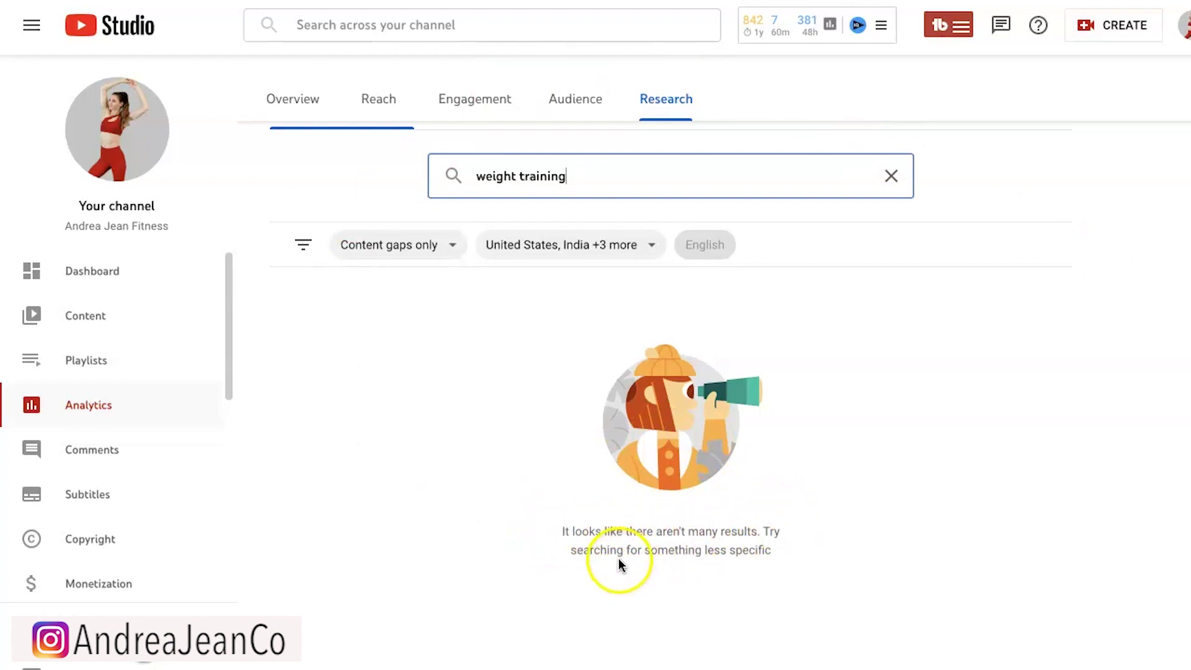
scroll(604, 321, up, 2)
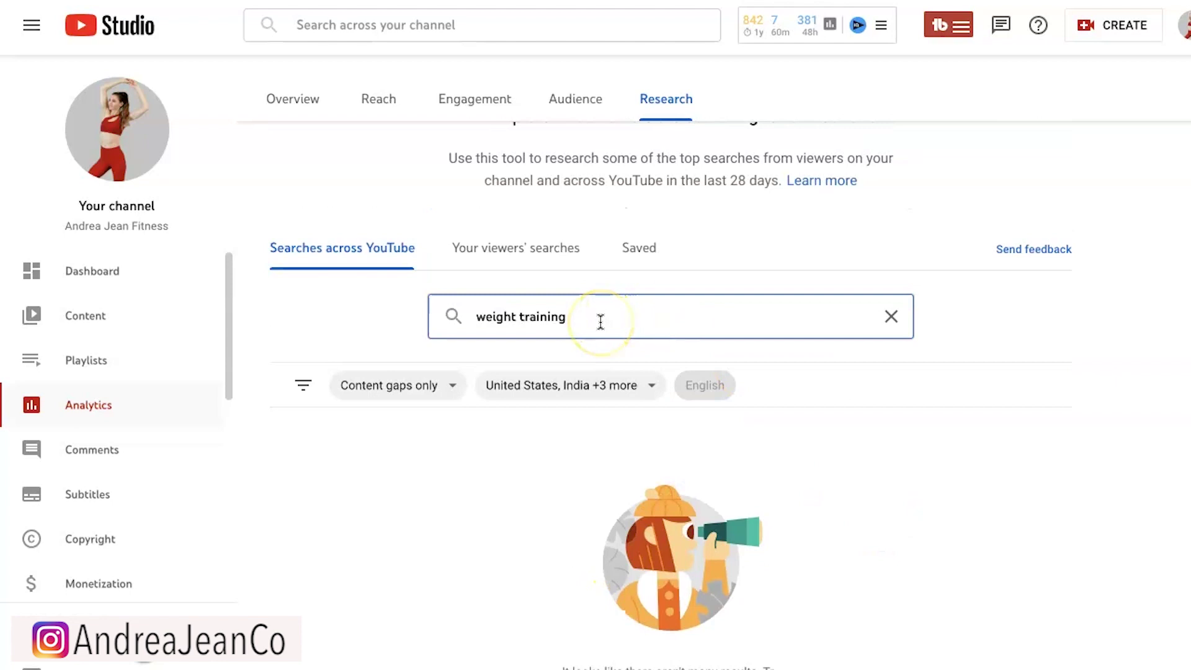
- Clear the search, look up the suggested topic "Weight training" instead and examine its content-gap terms
click(892, 316)
text(weog)
key(BackSpace)
key(BackSpace)
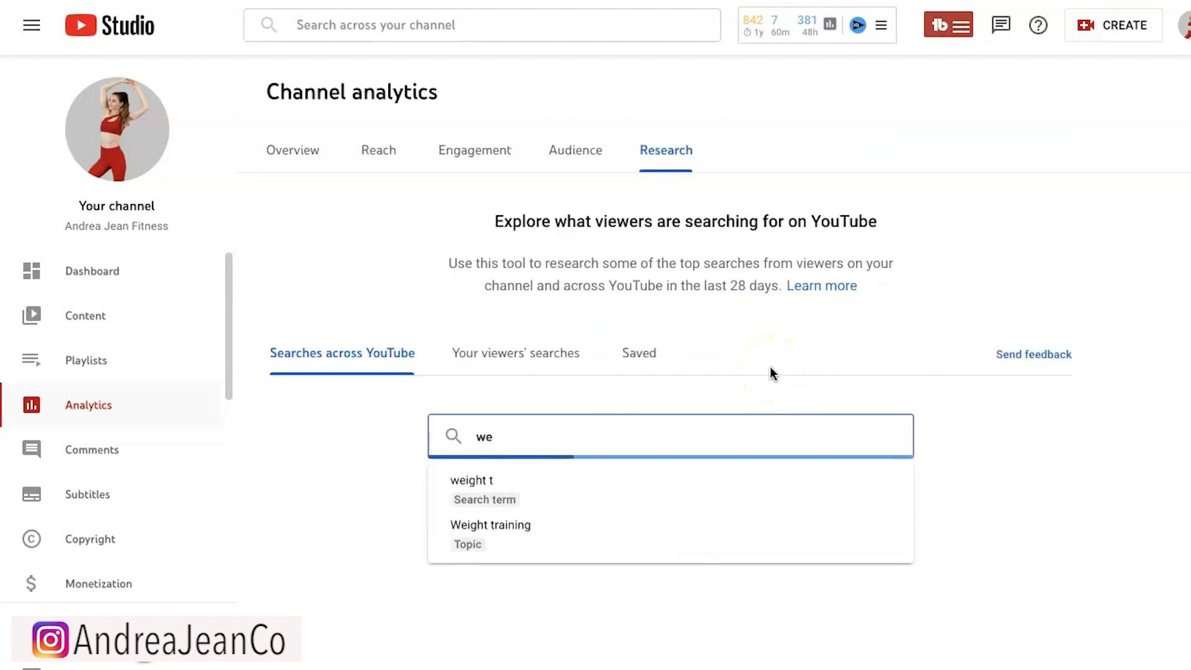
text(ights)
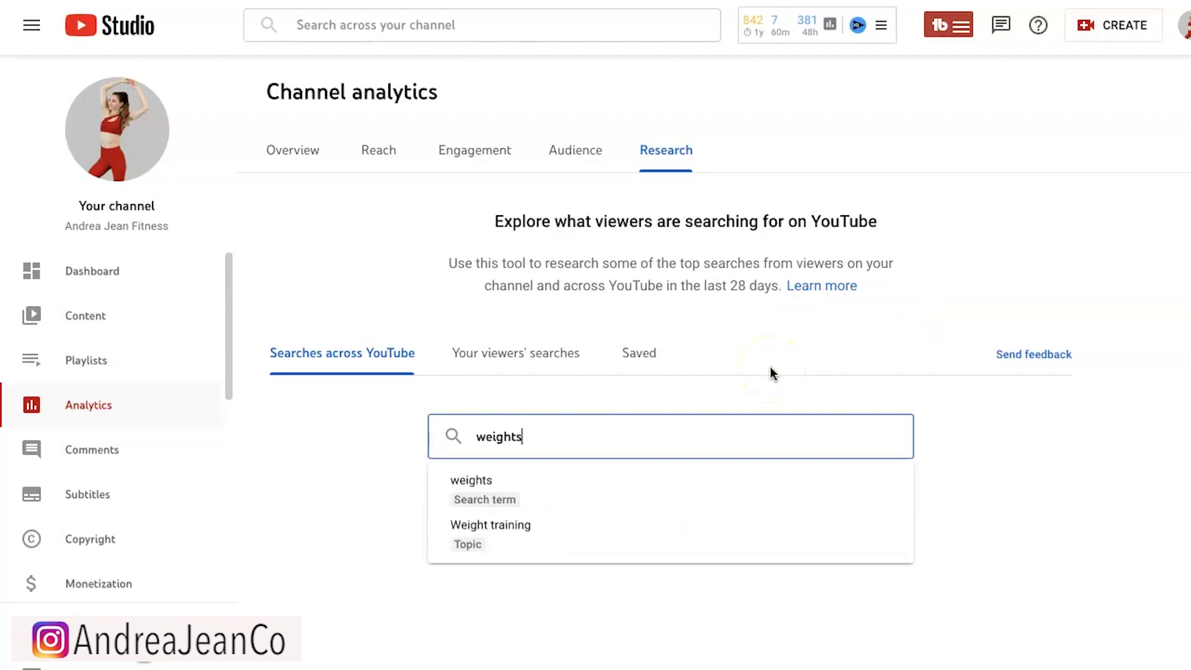
click(493, 546)
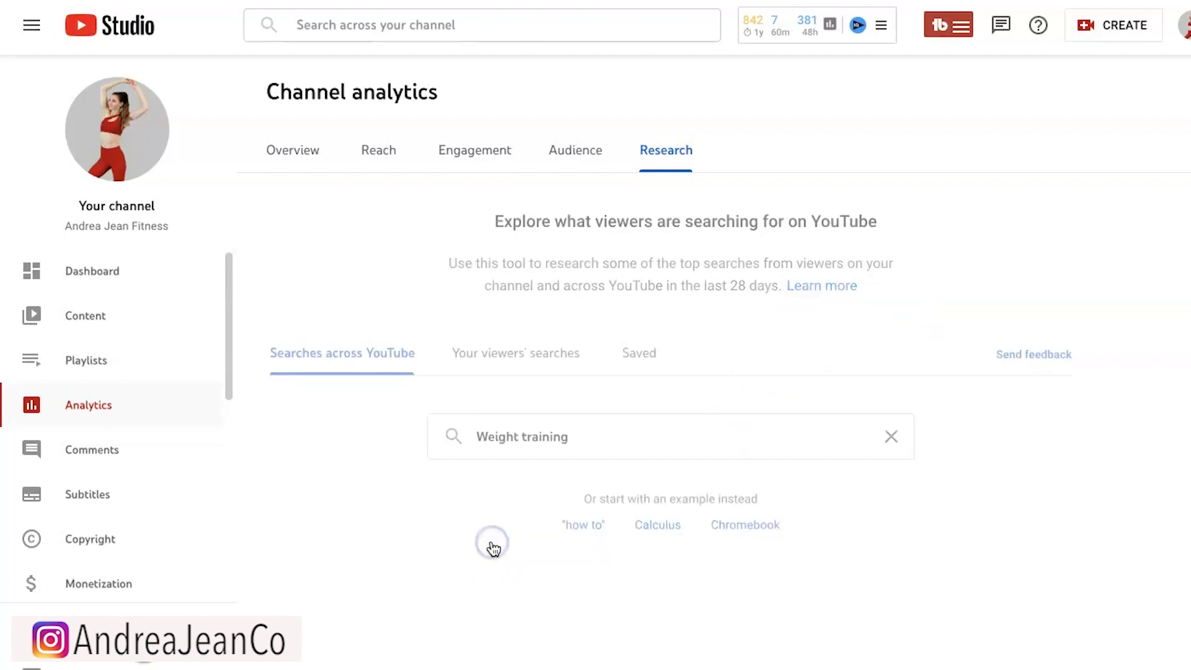
scroll(998, 448, down, 3)
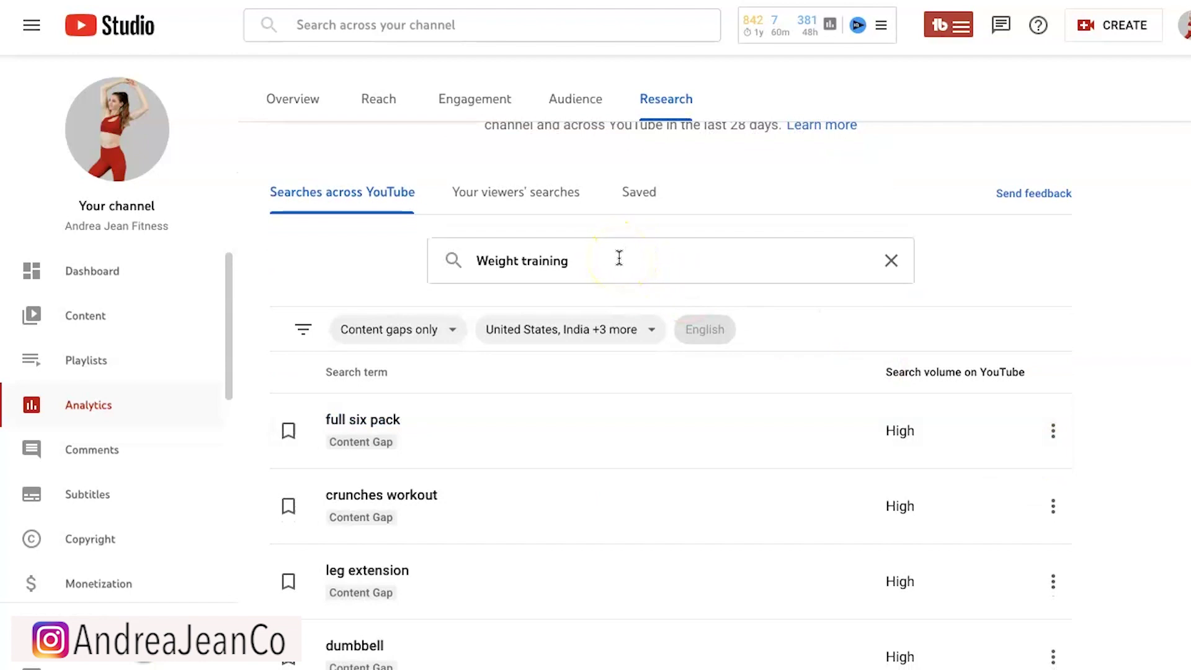
scroll(624, 259, down, 2)
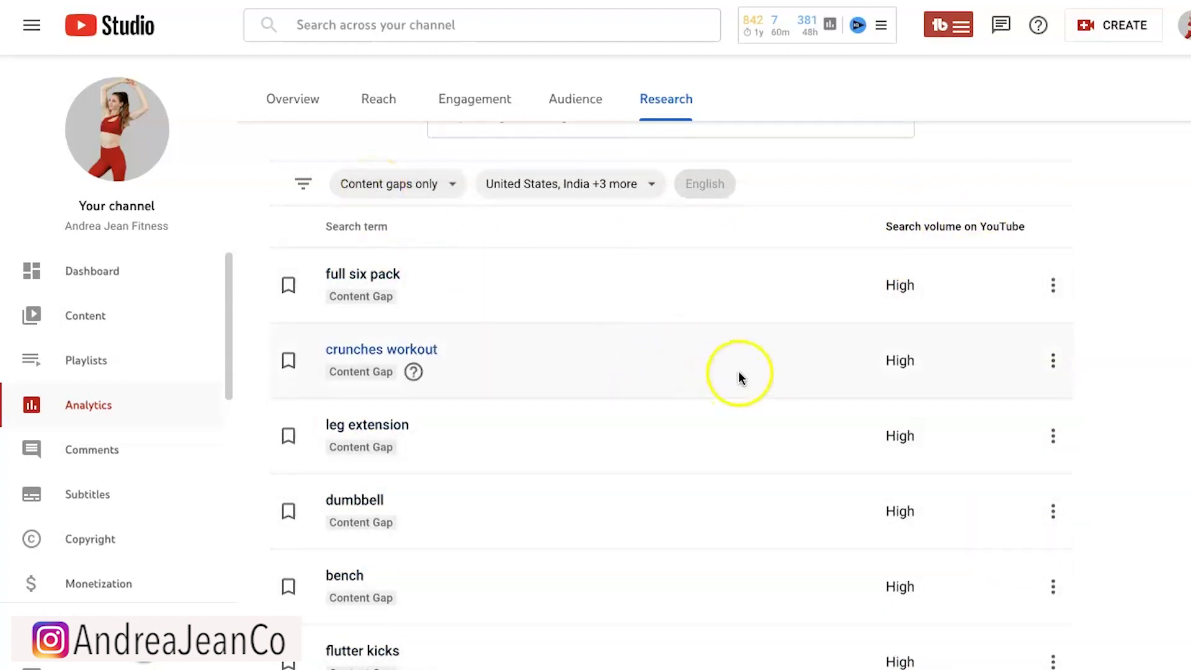
scroll(738, 376, up, 2)
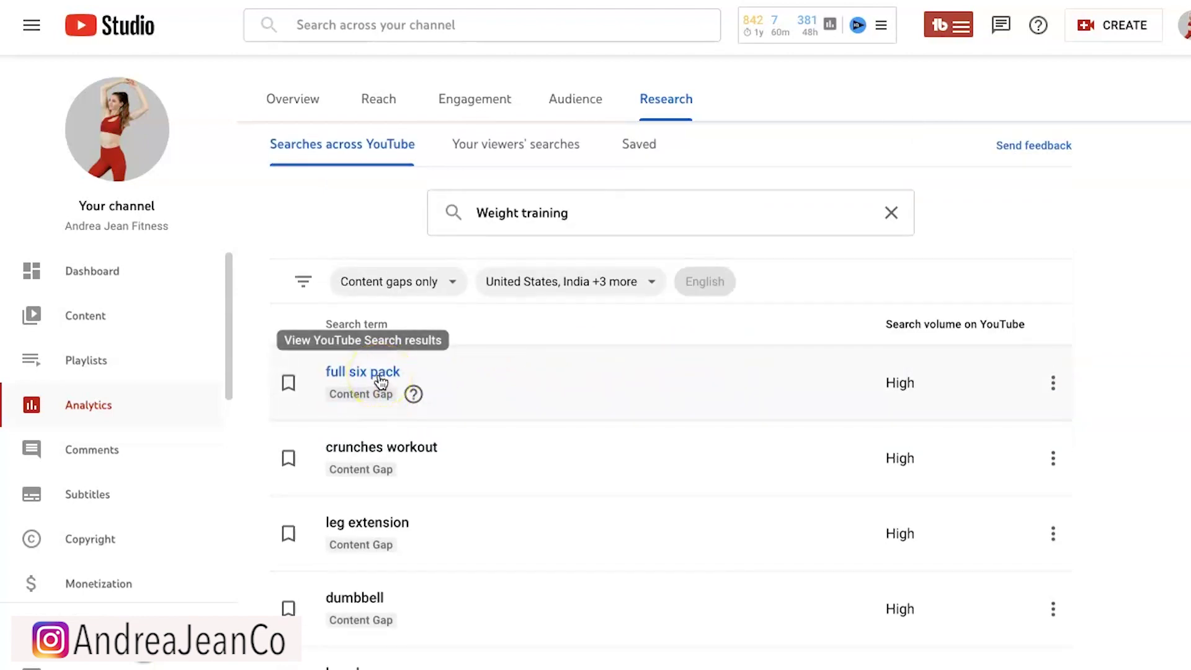
- Open the YouTube search results for the "full six pack" content gap and examine the ranking videos, their views and channel sizes
click(413, 397)
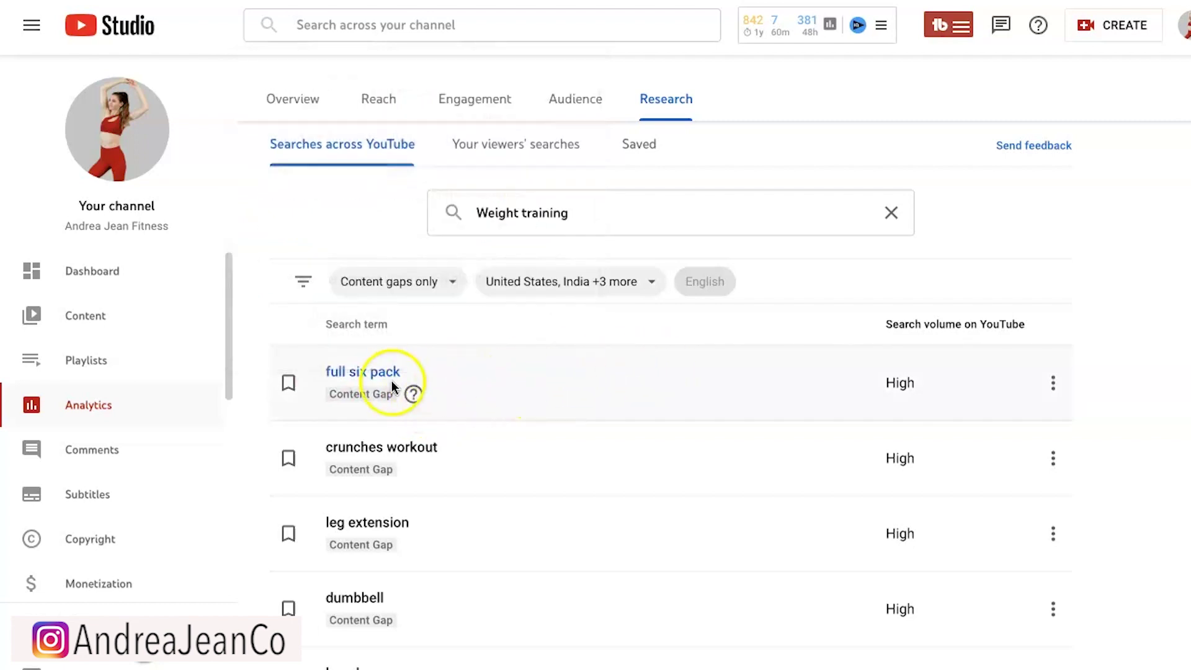
click(366, 372)
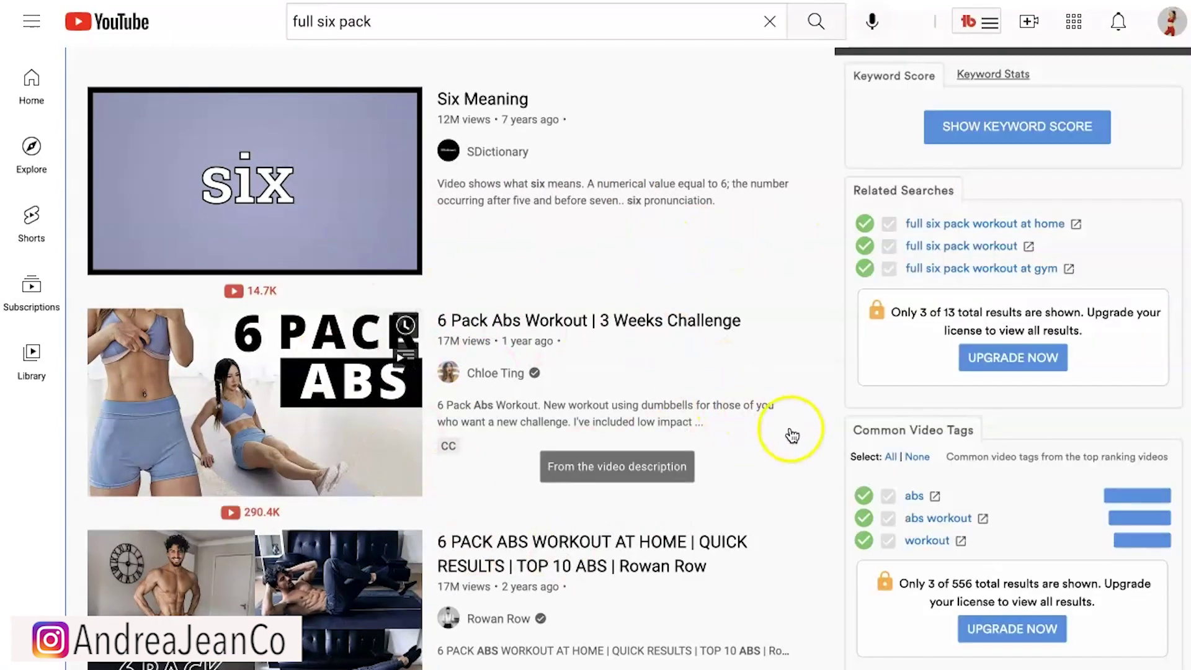
scroll(496, 191, down, 1)
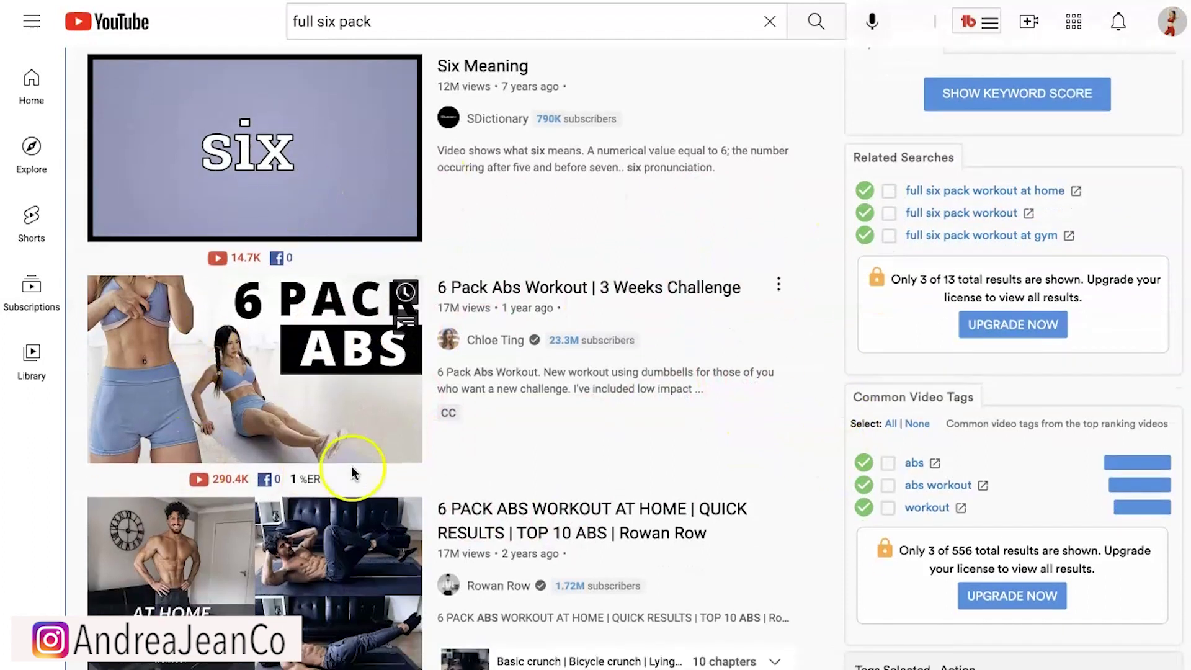
scroll(788, 452, down, 2)
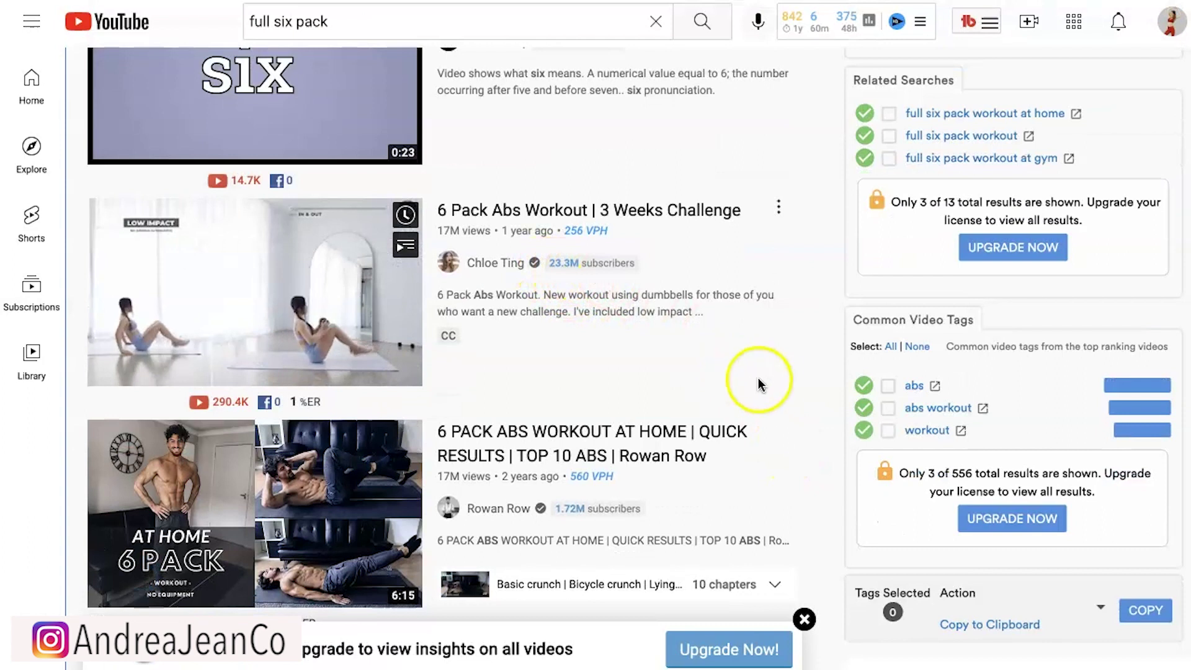
scroll(758, 381, up, 1)
scroll(810, 316, up, 2)
scroll(811, 314, down, 1)
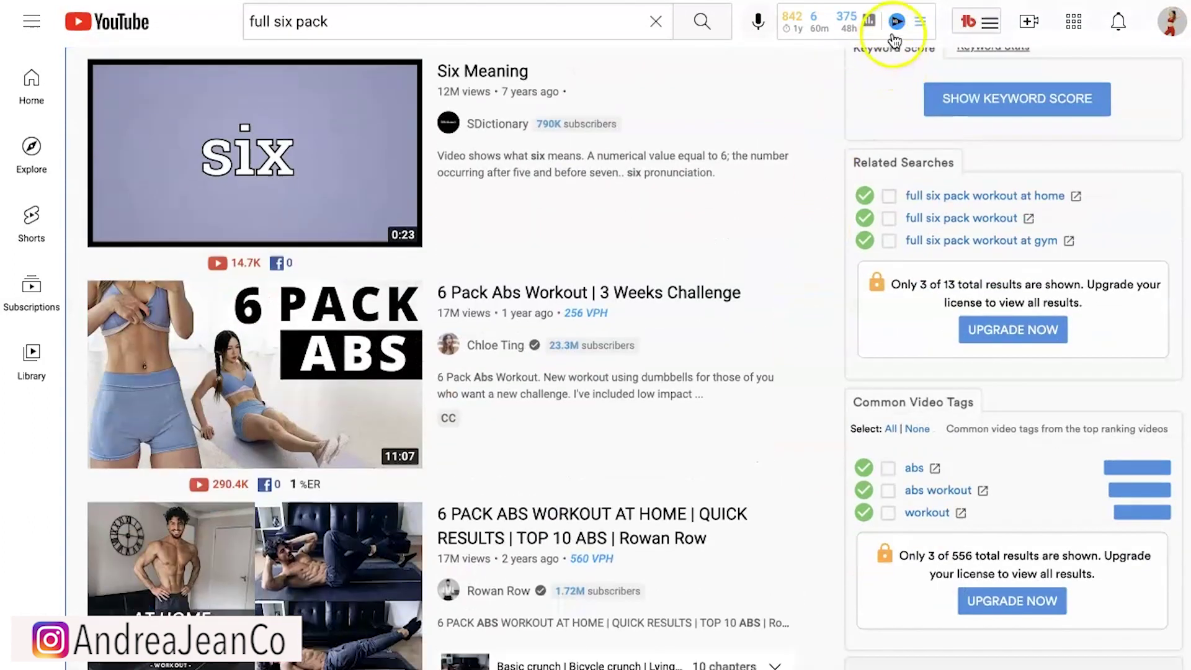
scroll(849, 486, down, 3)
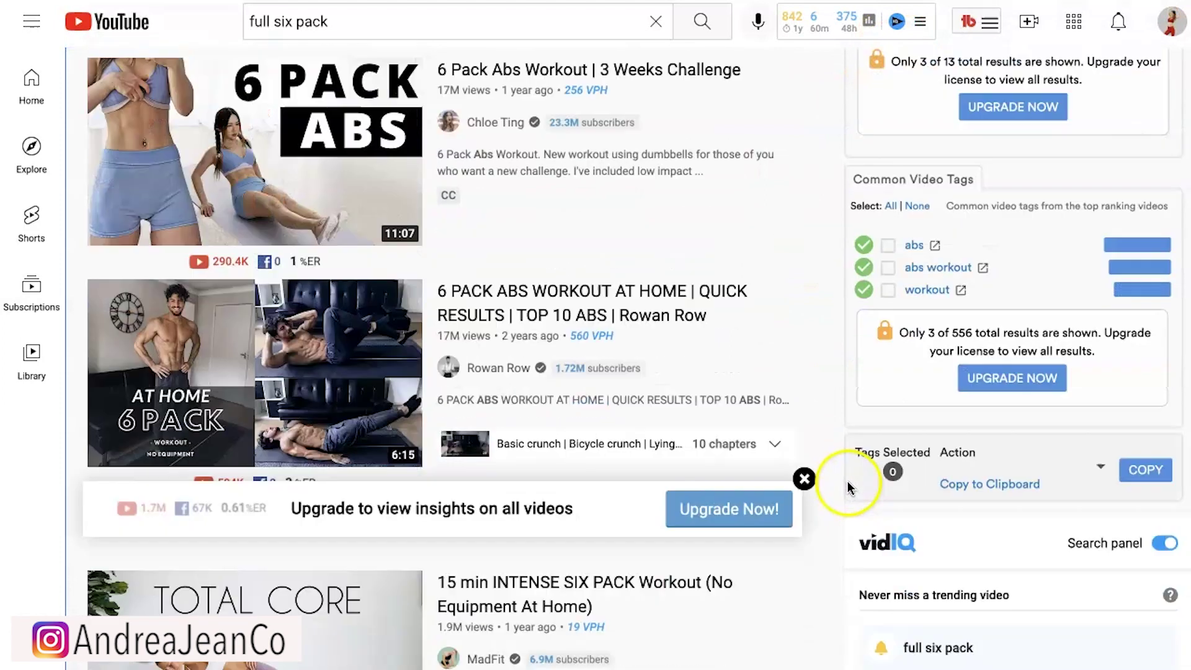
scroll(686, 430, up, 3)
scroll(771, 313, down, 6)
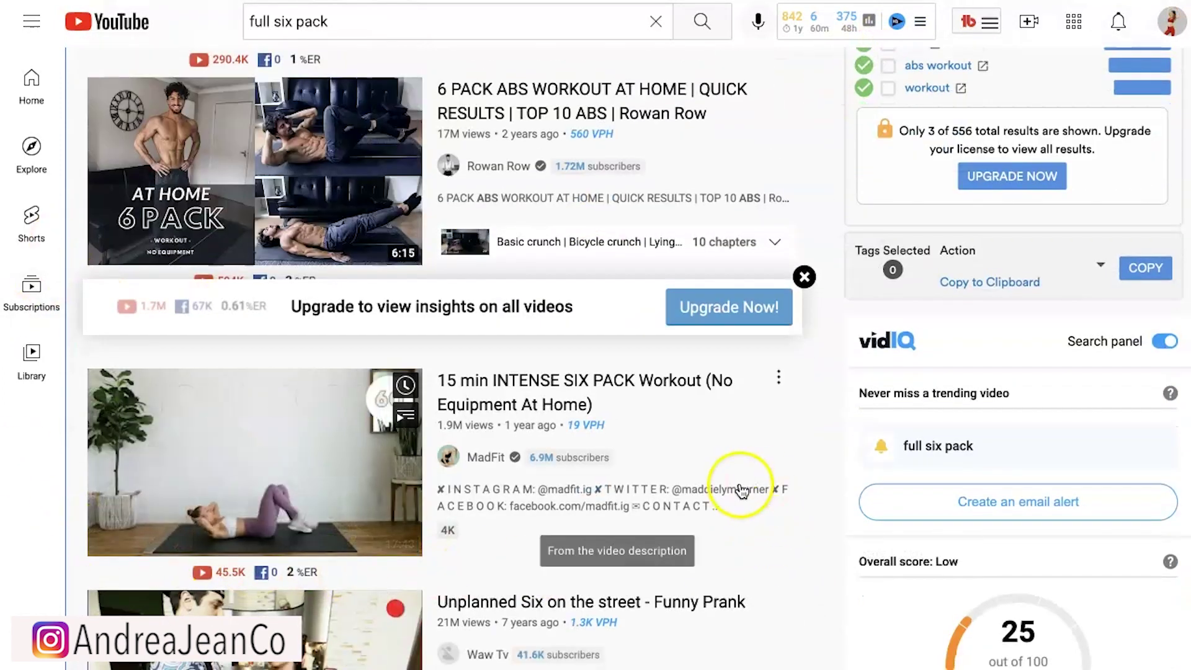
- Return to the Weight training research in YouTube Studio and look through its content-gap terms
scroll(741, 490, up, 5)
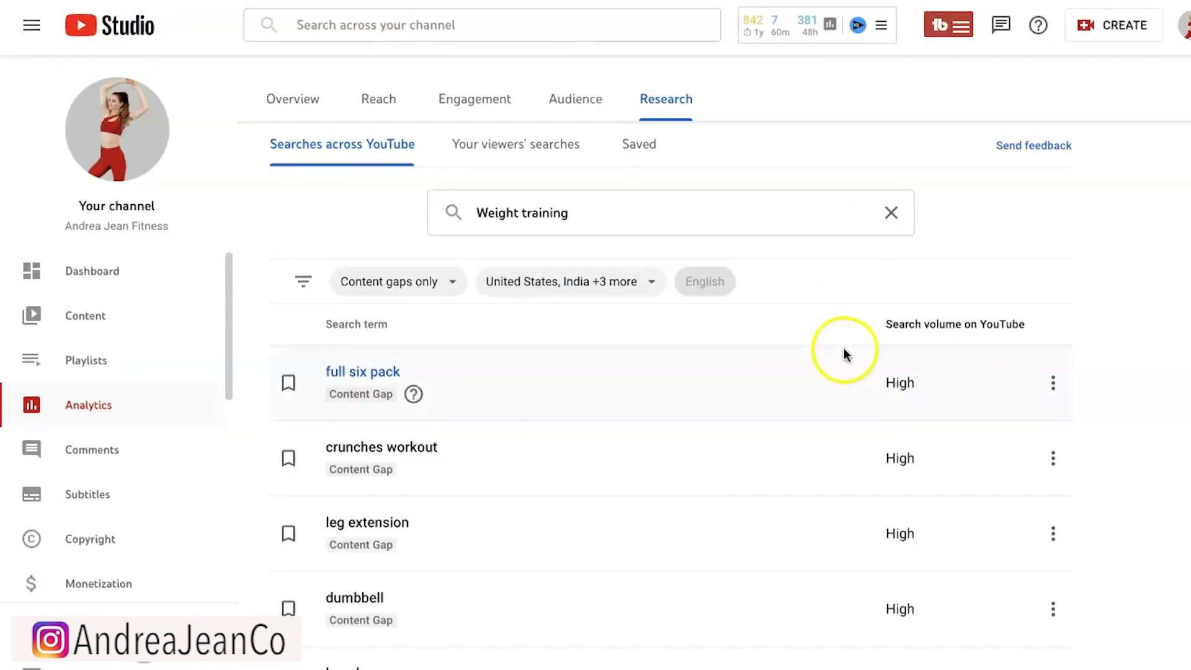
scroll(843, 354, down, 2)
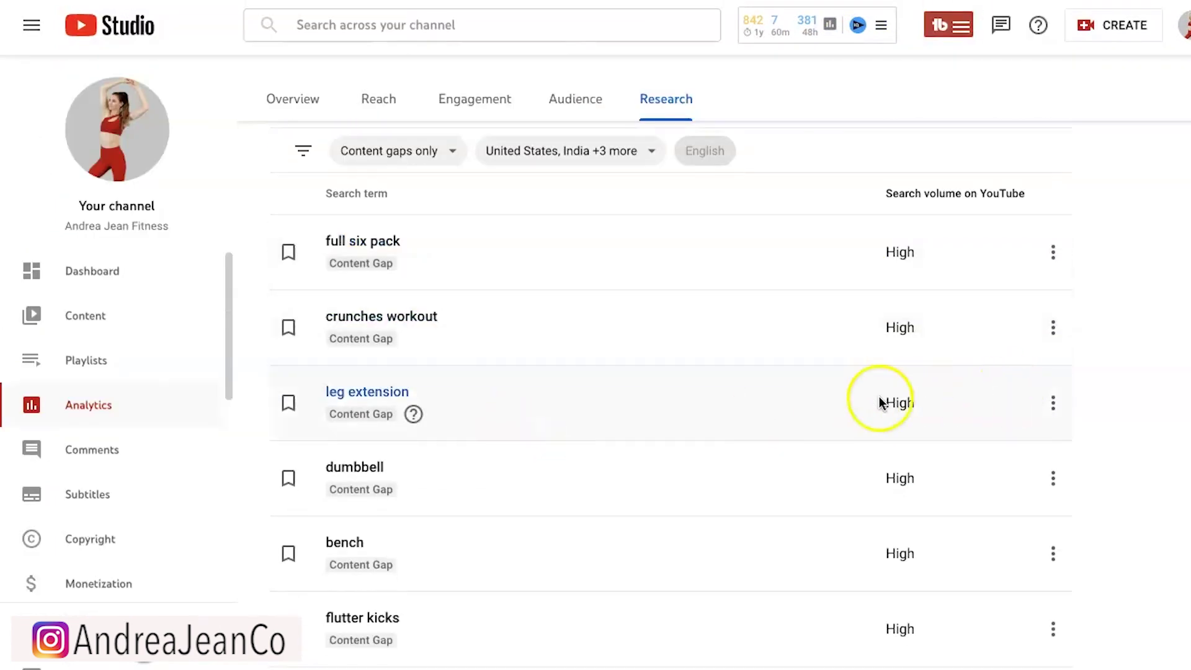
- Open the YouTube search results for the "crunches workout" content gap and examine the ranking videos, views, channel sizes and keyword score
click(412, 319)
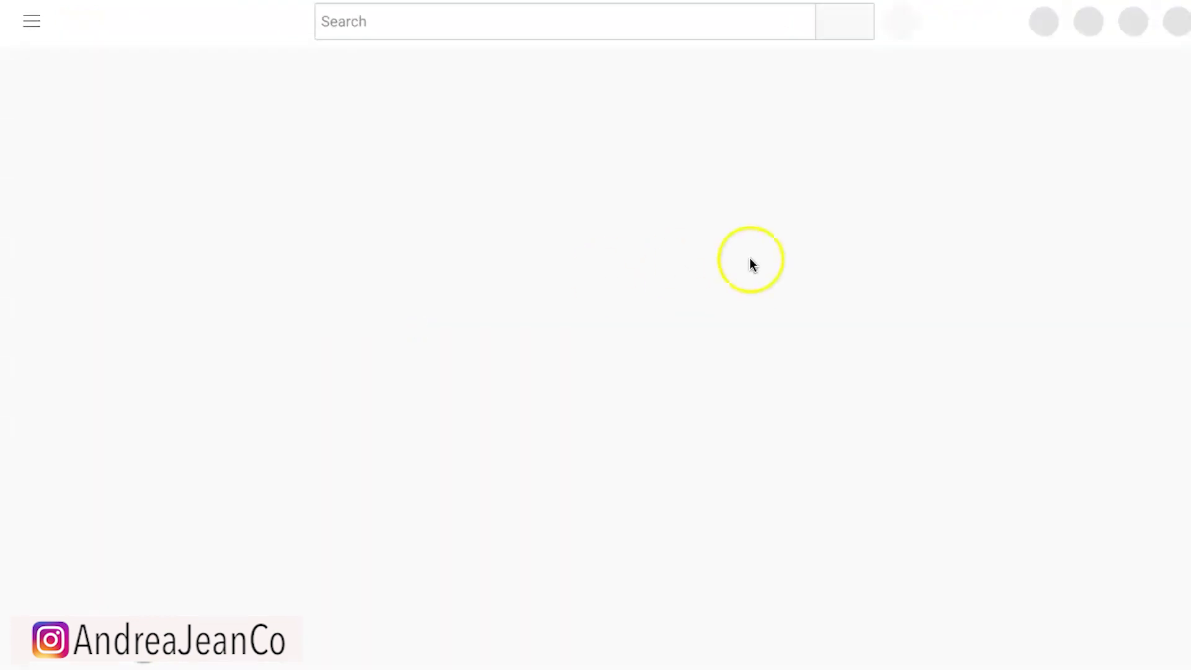
scroll(800, 335, down, 6)
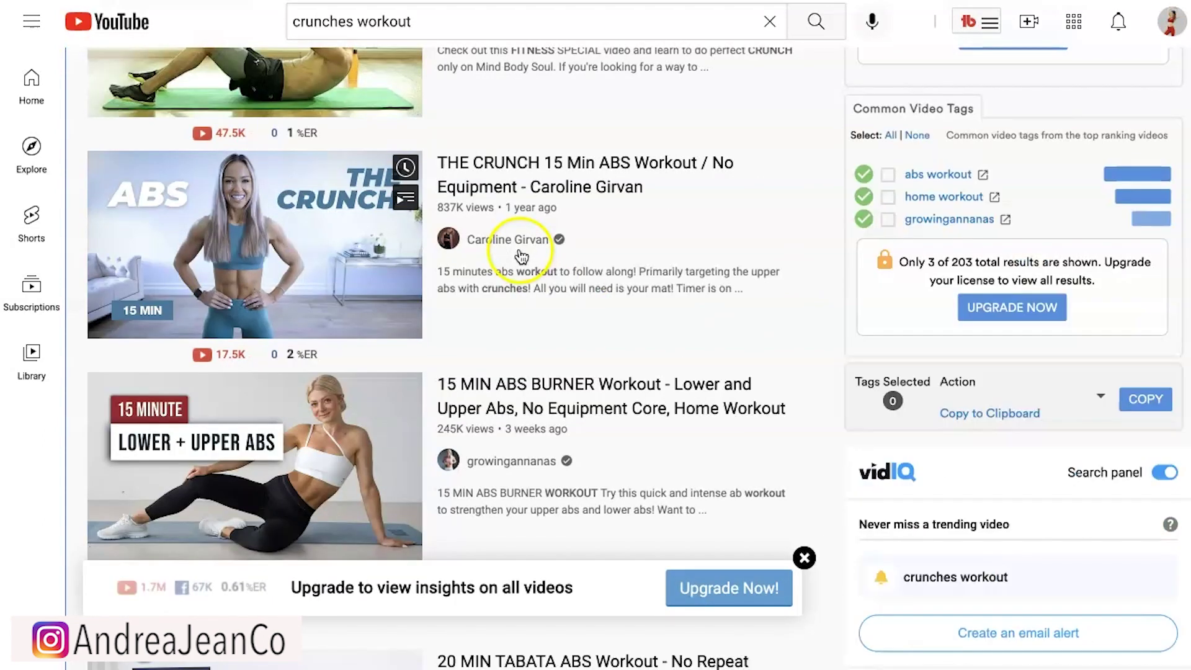
scroll(725, 273, down, 3)
scroll(727, 276, down, 15)
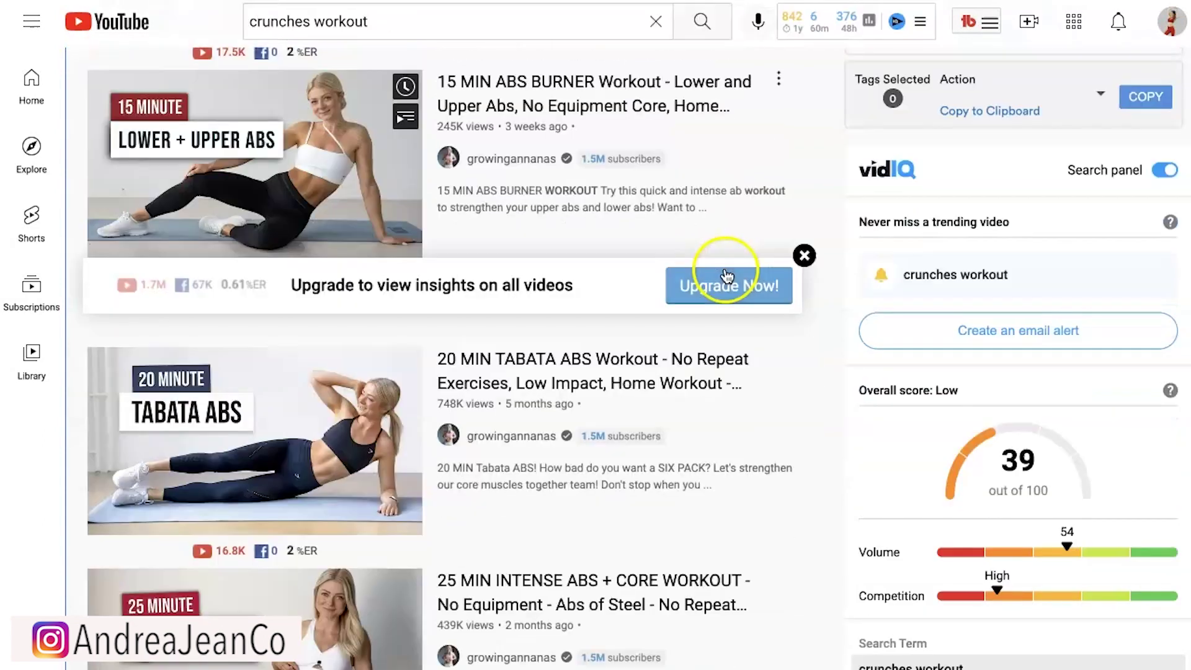
scroll(724, 274, down, 2)
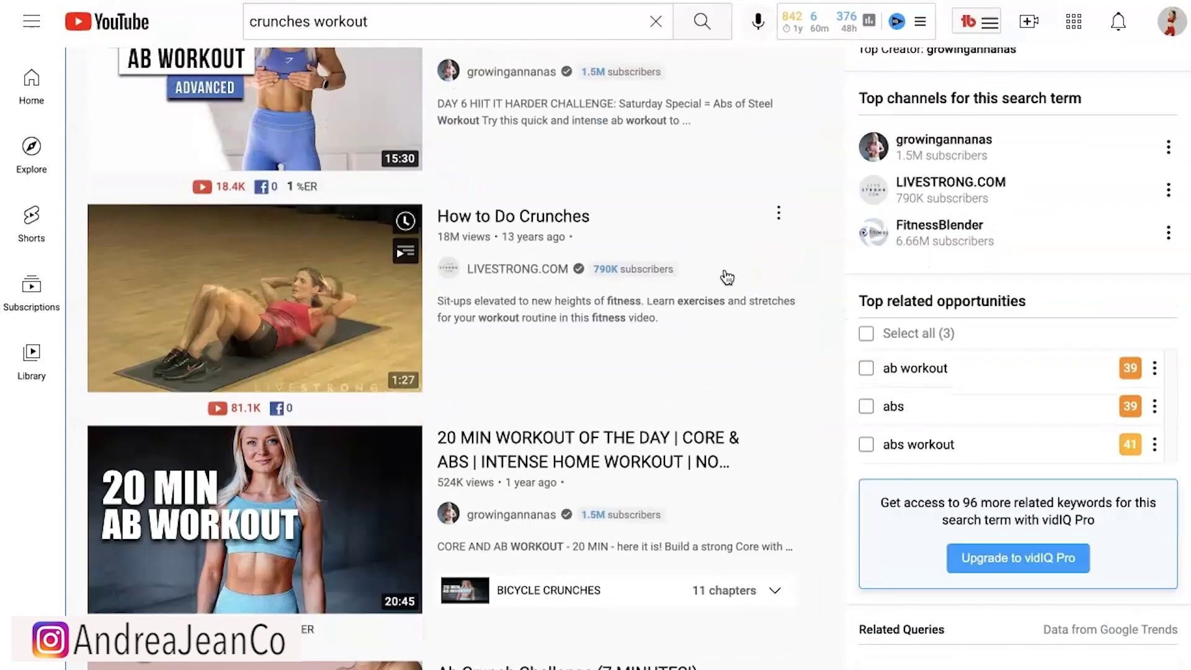
scroll(579, 465, down, 5)
scroll(664, 428, down, 6)
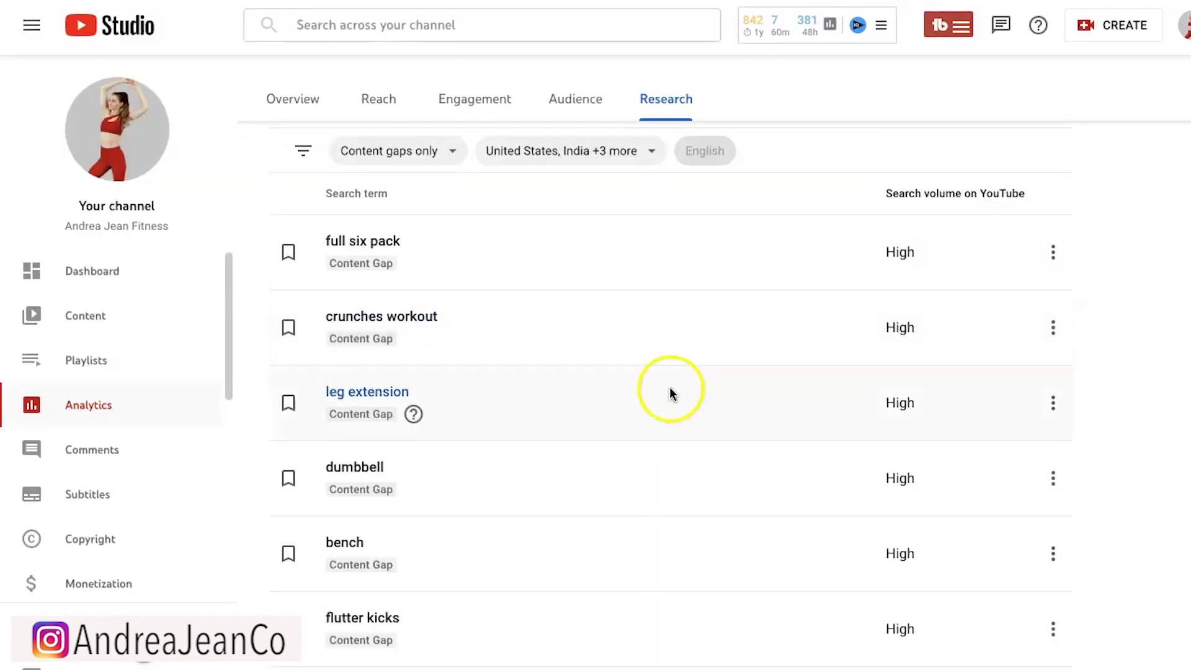
- Switch back to the Weight training research in YouTube Studio and scan the other content-gap terms for a more specific exercise topic
scroll(668, 393, down, 1)
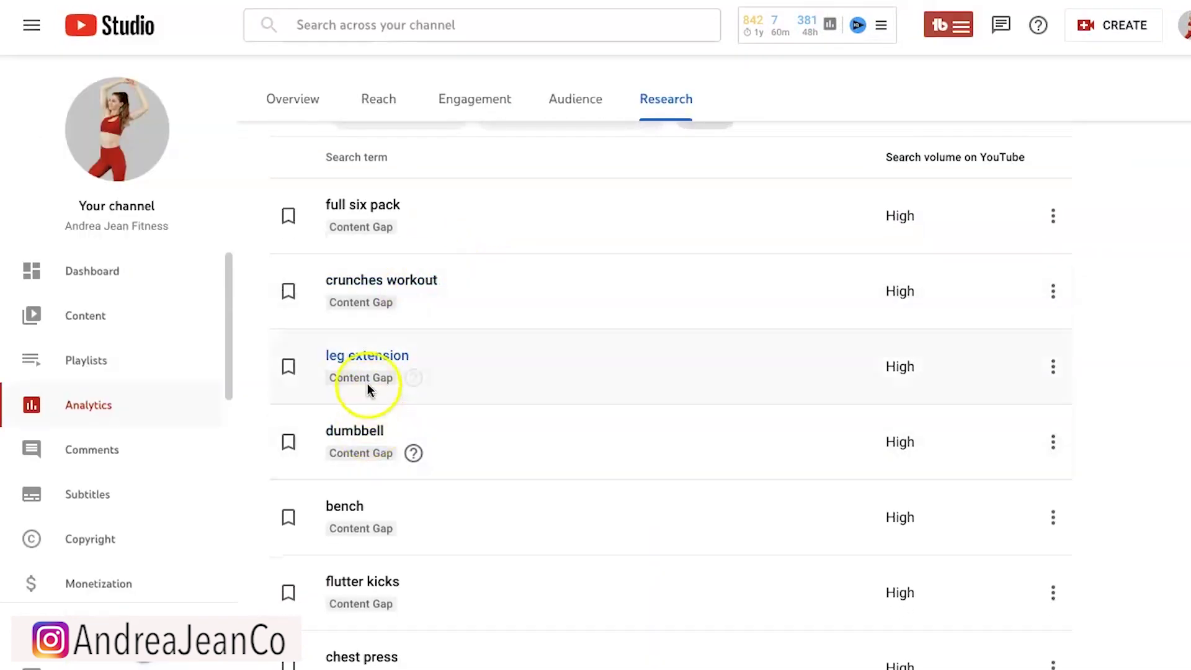
scroll(347, 468, down, 2)
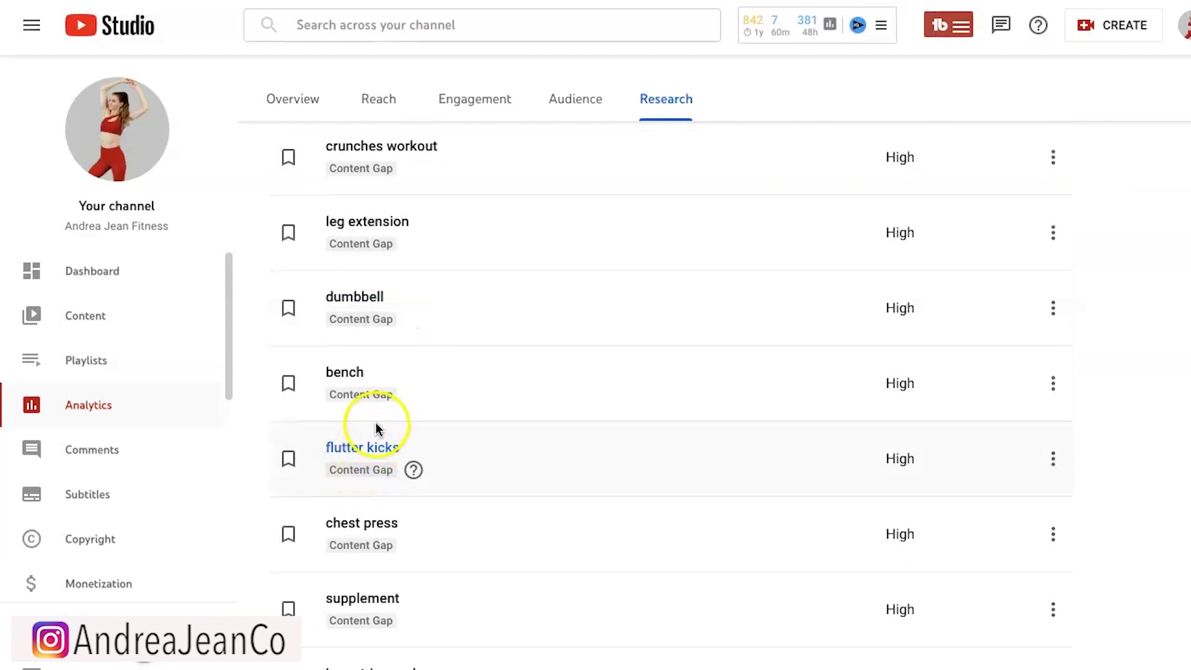
scroll(380, 426, down, 2)
scroll(398, 496, up, 3)
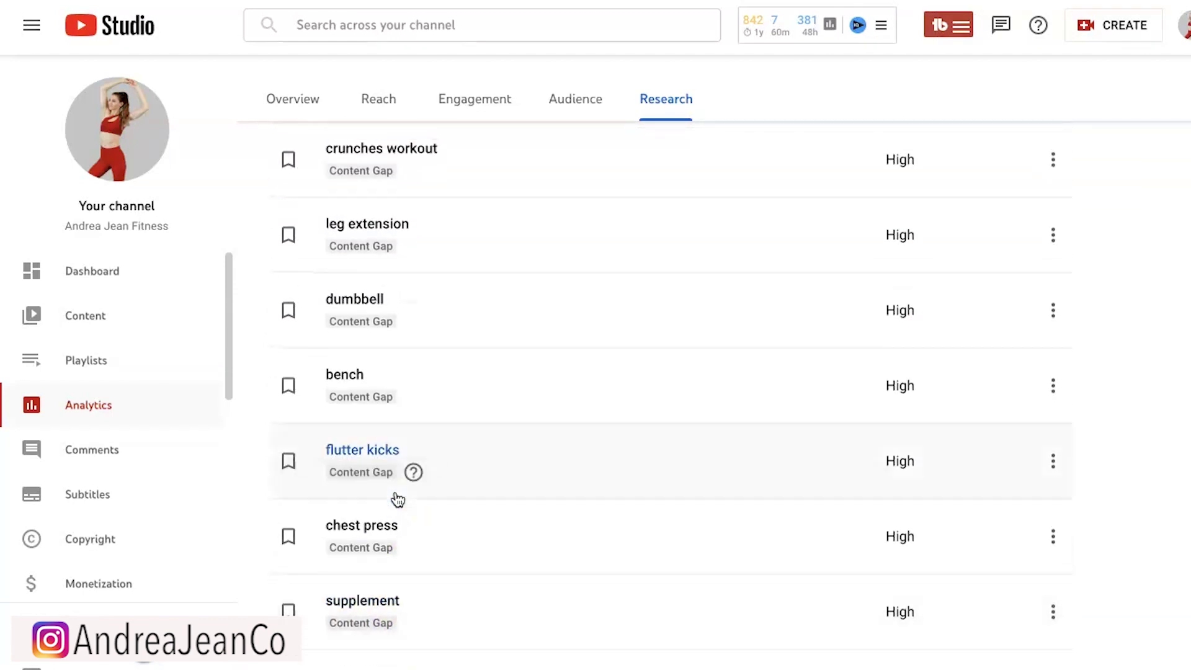
scroll(397, 500, up, 1)
scroll(397, 499, up, 1)
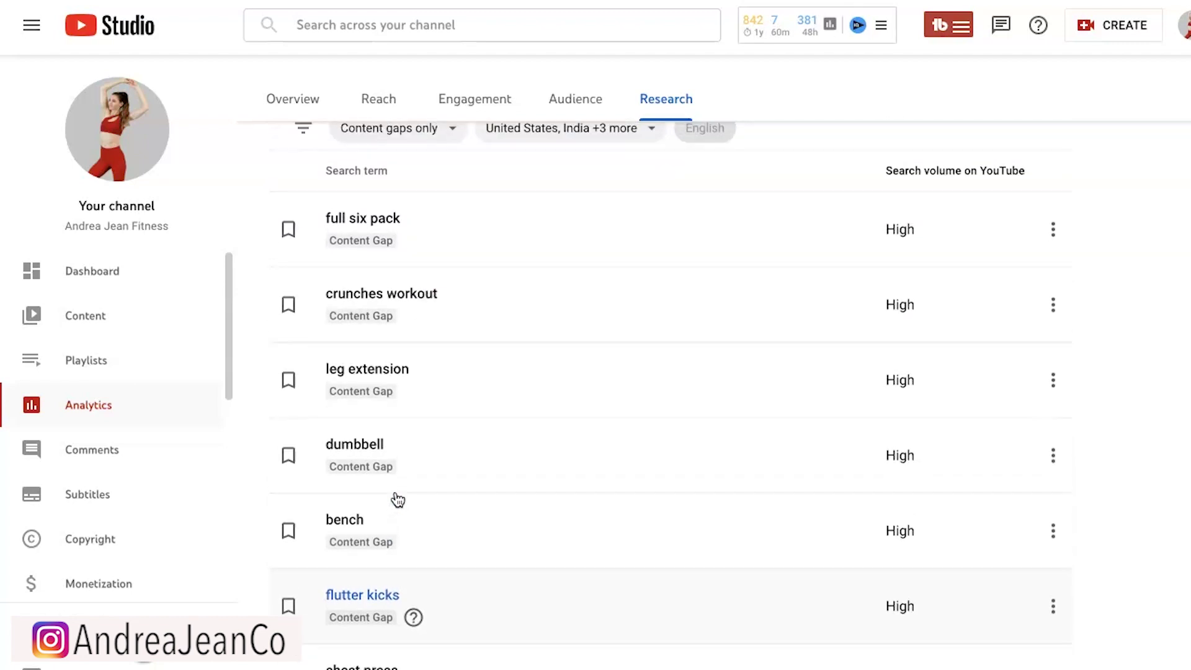
- Open the YouTube search results for the "flutter kicks" content gap and examine the competing videos, their age, views, channel sizes and related queries
click(381, 597)
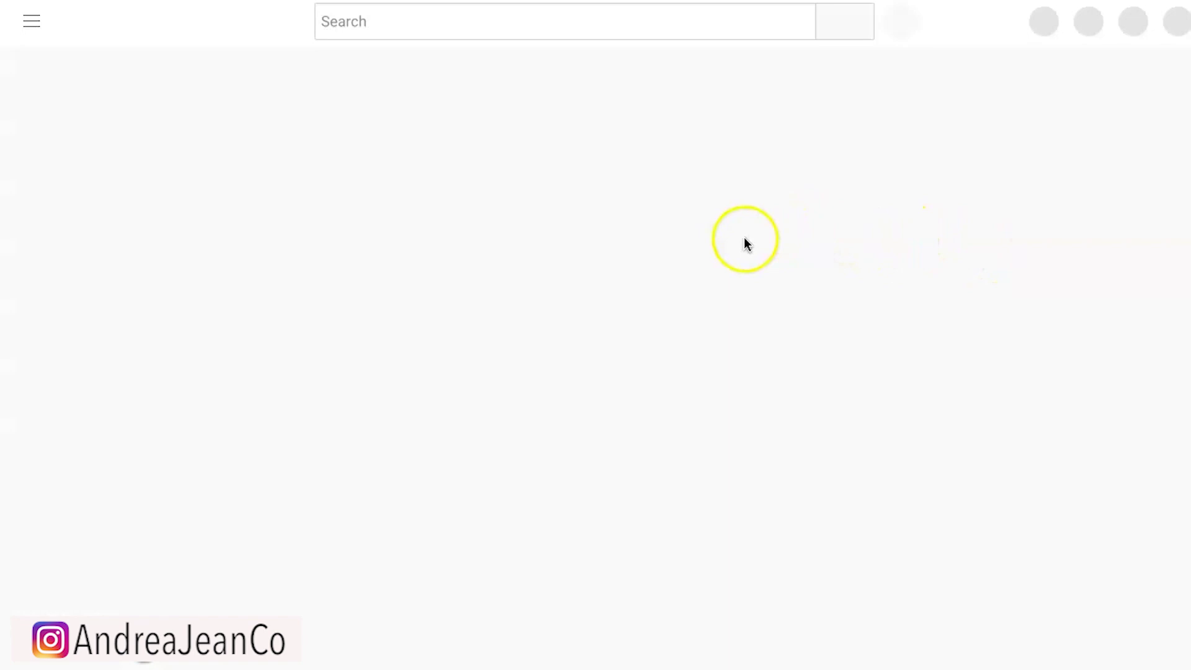
scroll(667, 304, down, 4)
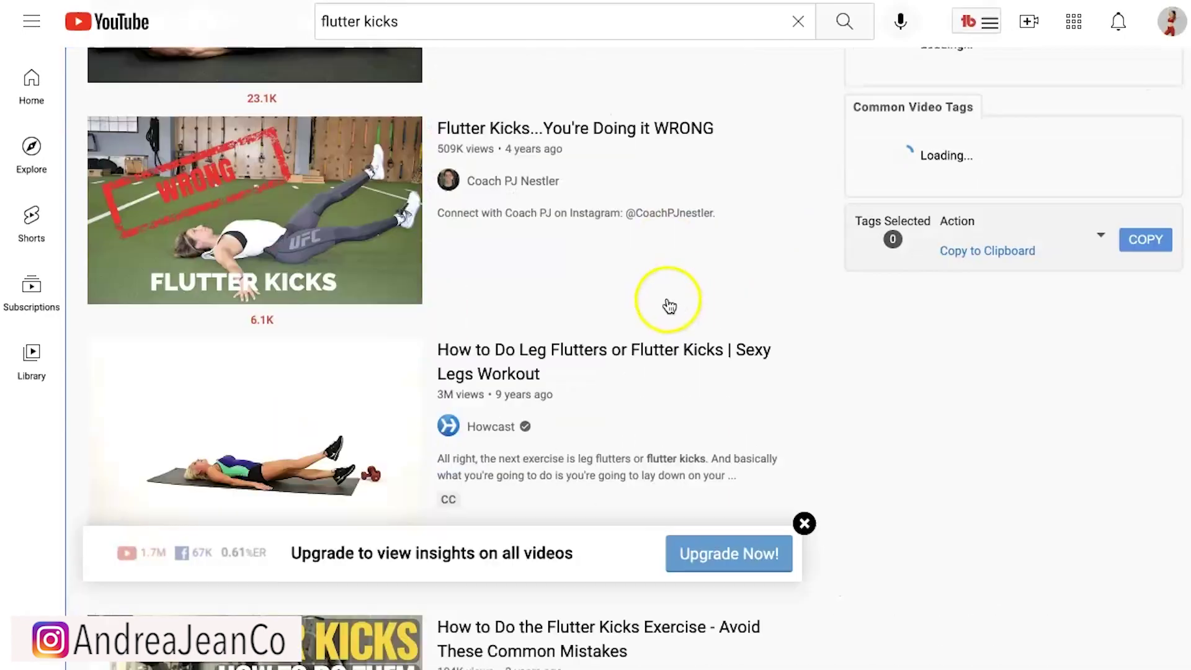
scroll(669, 305, down, 10)
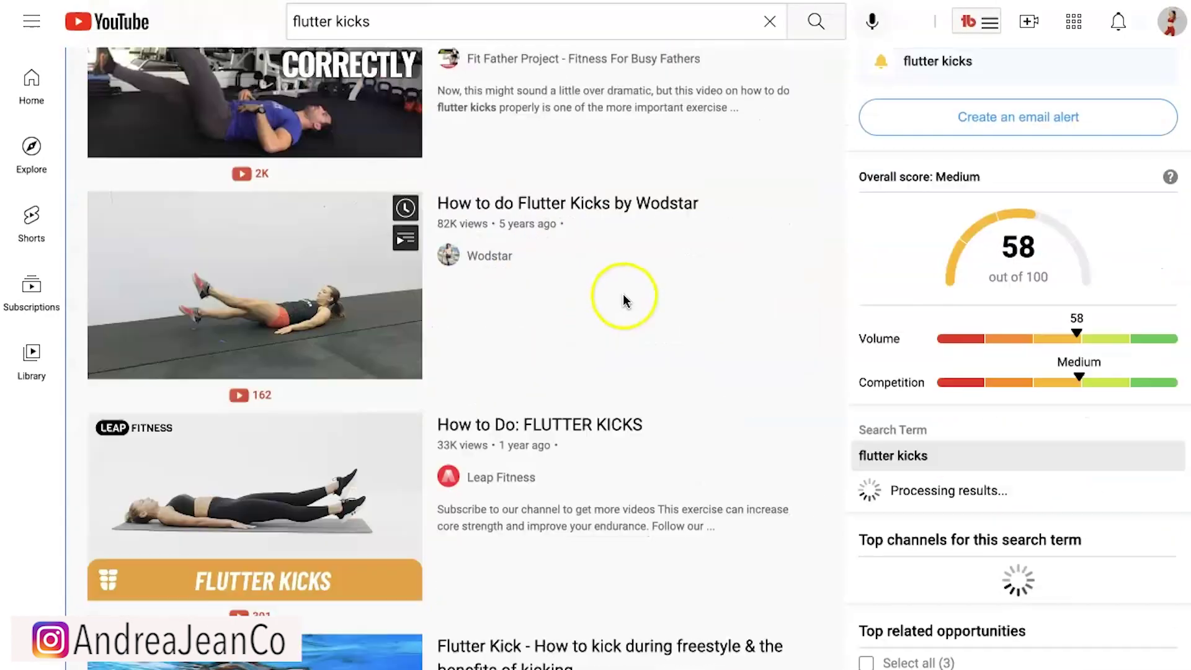
scroll(540, 241, down, 5)
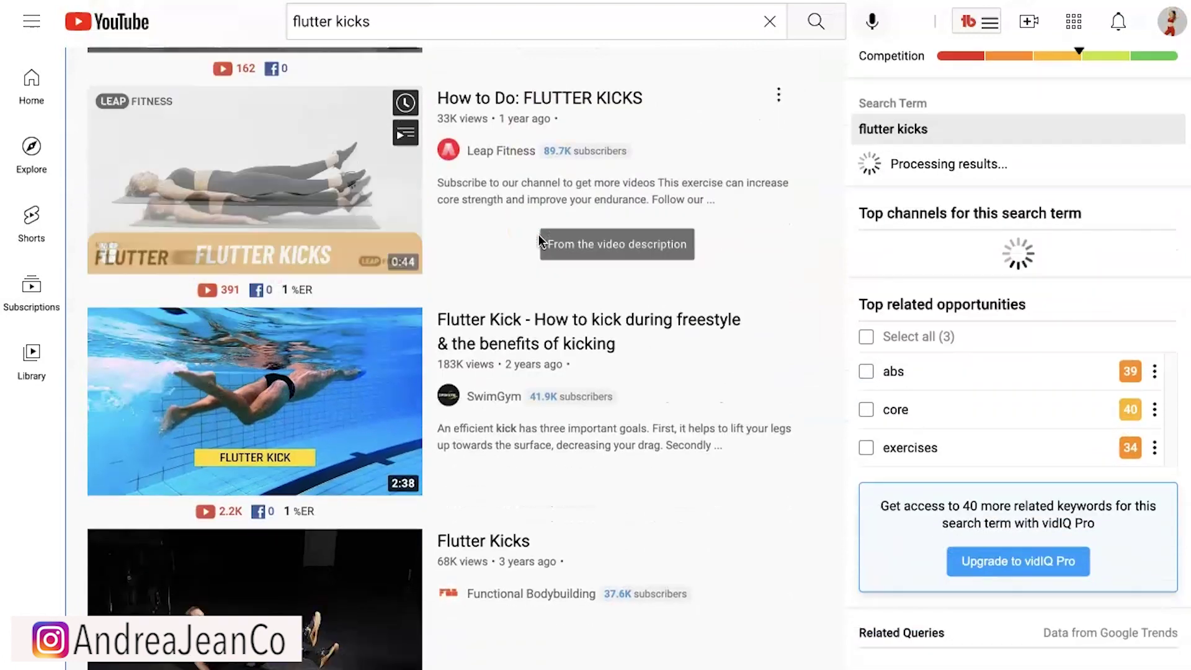
scroll(617, 245, down, 7)
scroll(682, 258, down, 6)
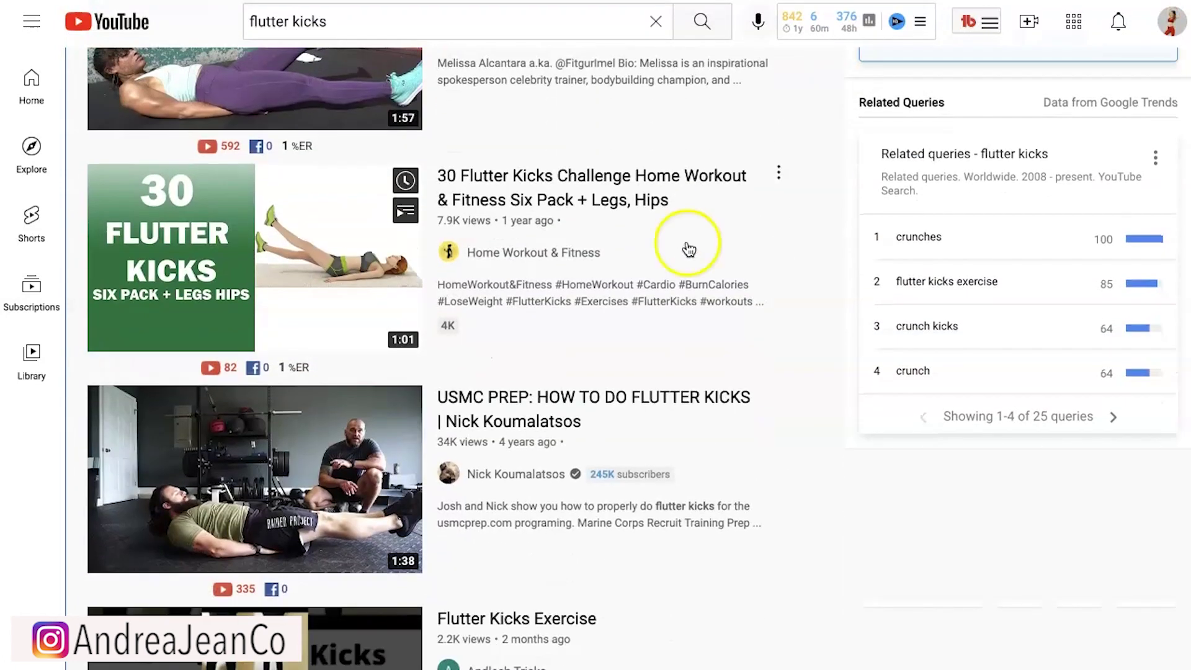
scroll(831, 443, down, 7)
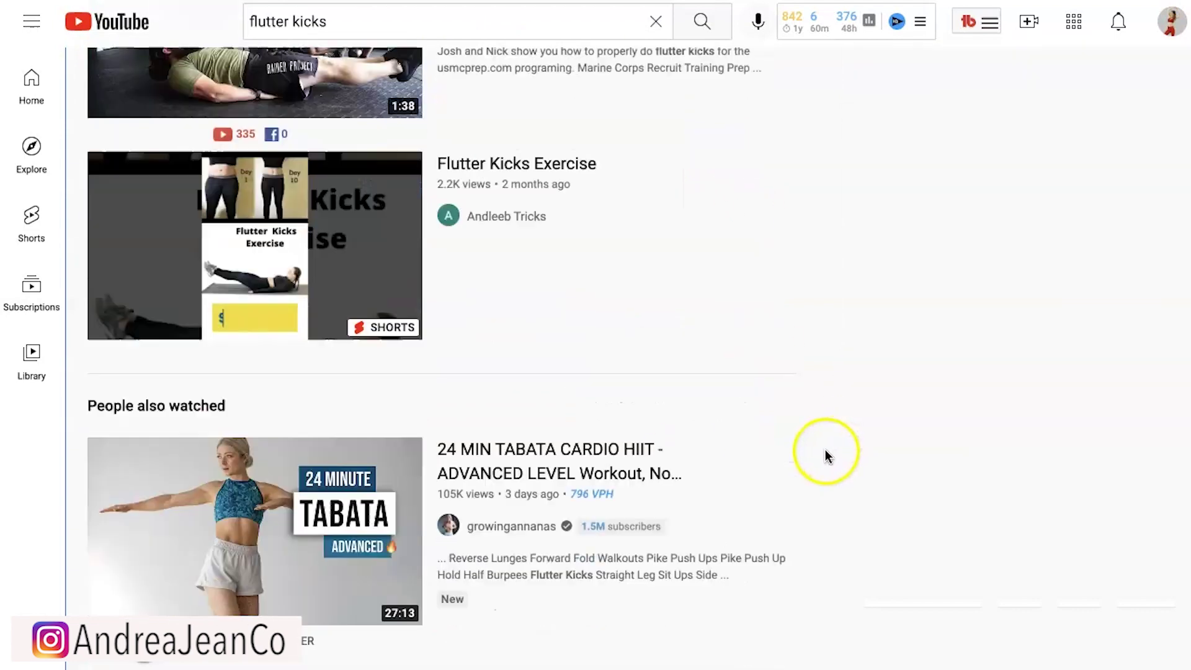
scroll(825, 456, down, 2)
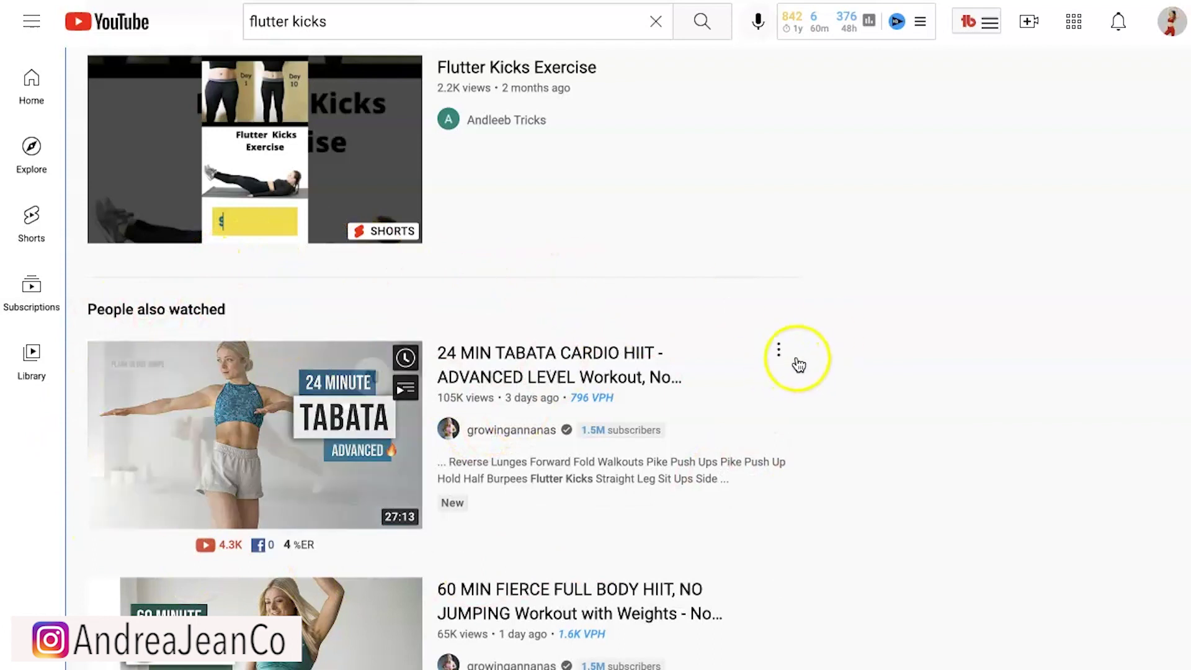
scroll(818, 375, down, 5)
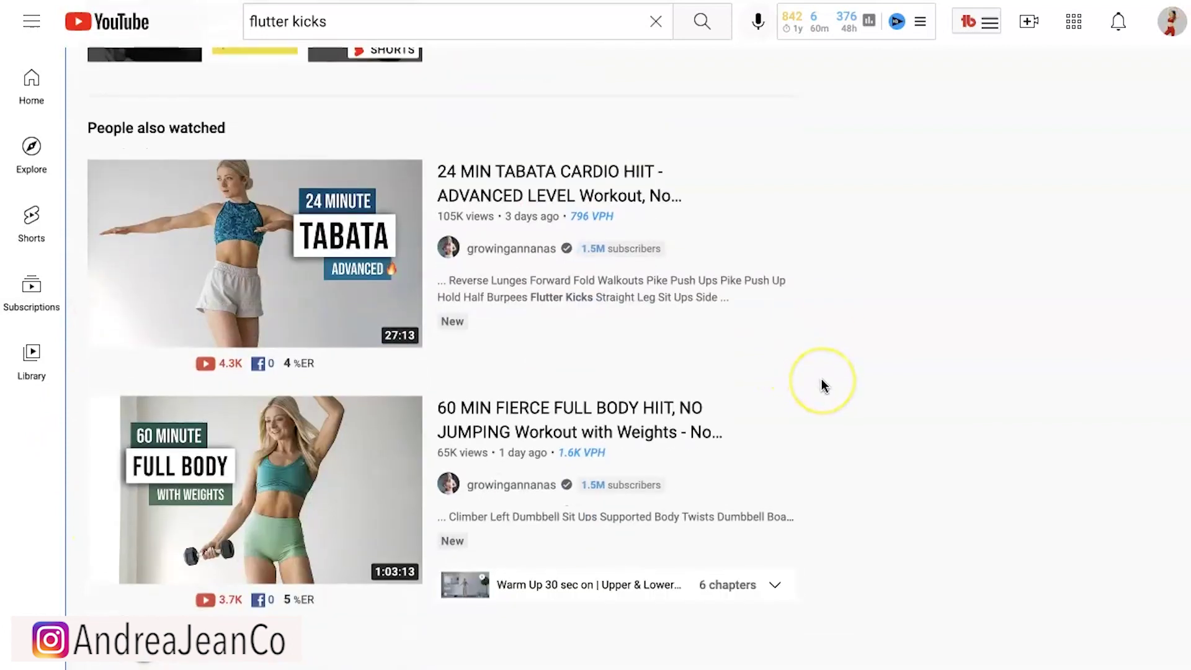
scroll(823, 386, up, 4)
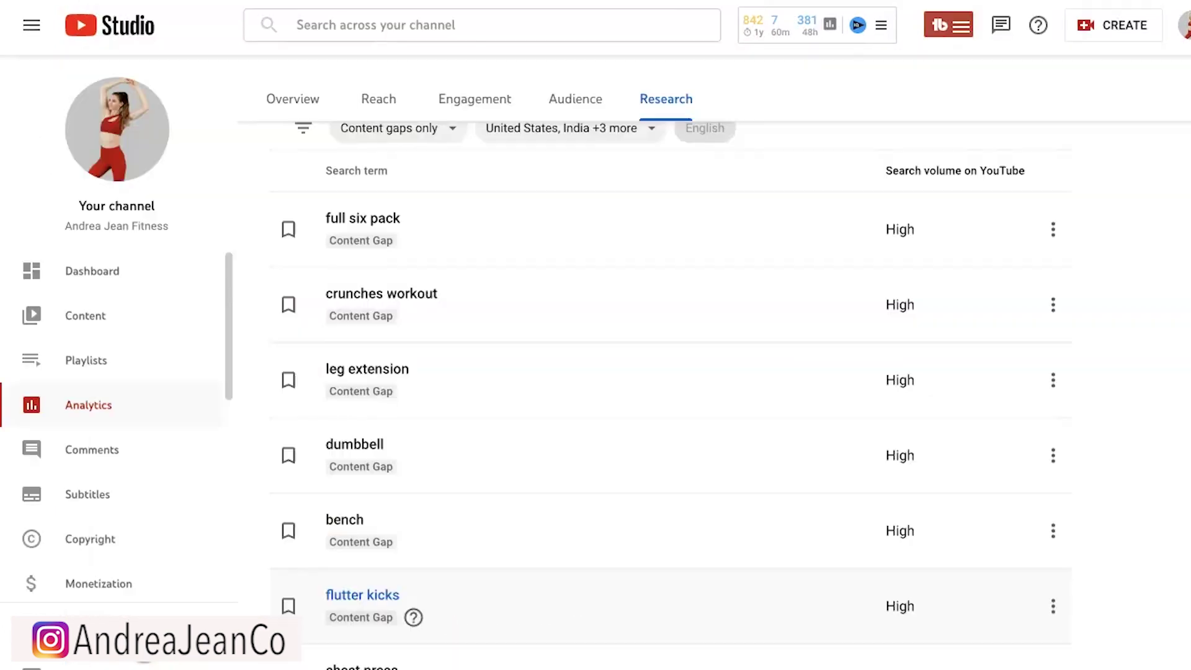
- Return to YouTube Studio, open the channel's Audience analytics and review the viewer chart, audience-growing videos and other channels the audience watches
scroll(536, 420, up, 2)
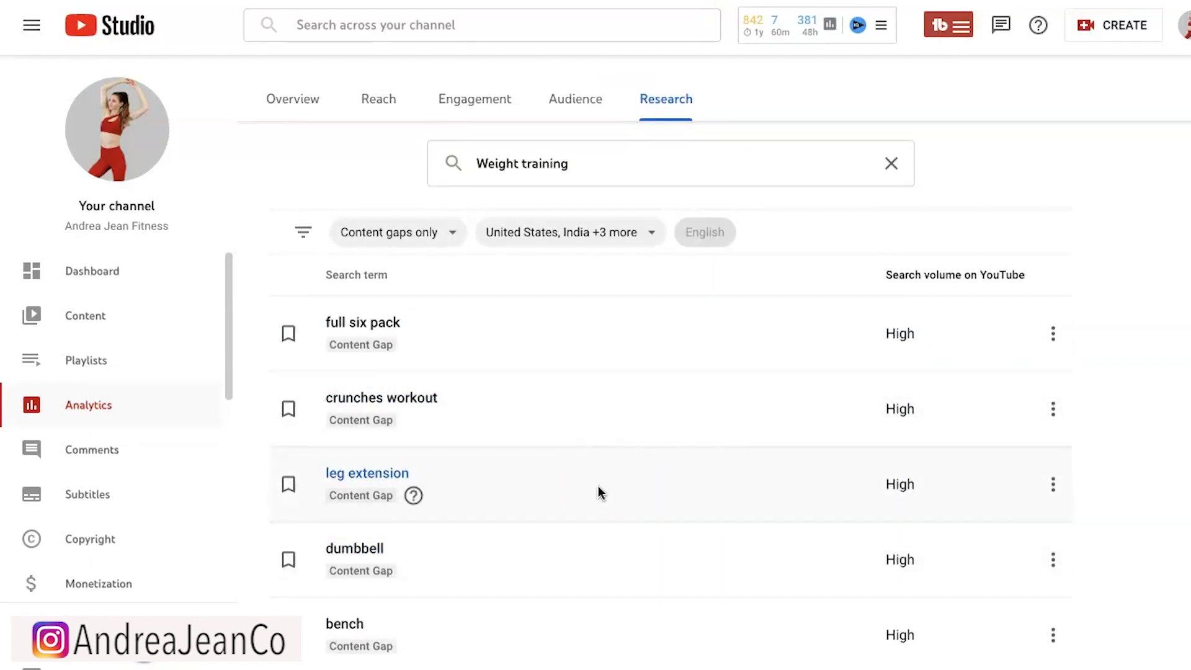
click(562, 111)
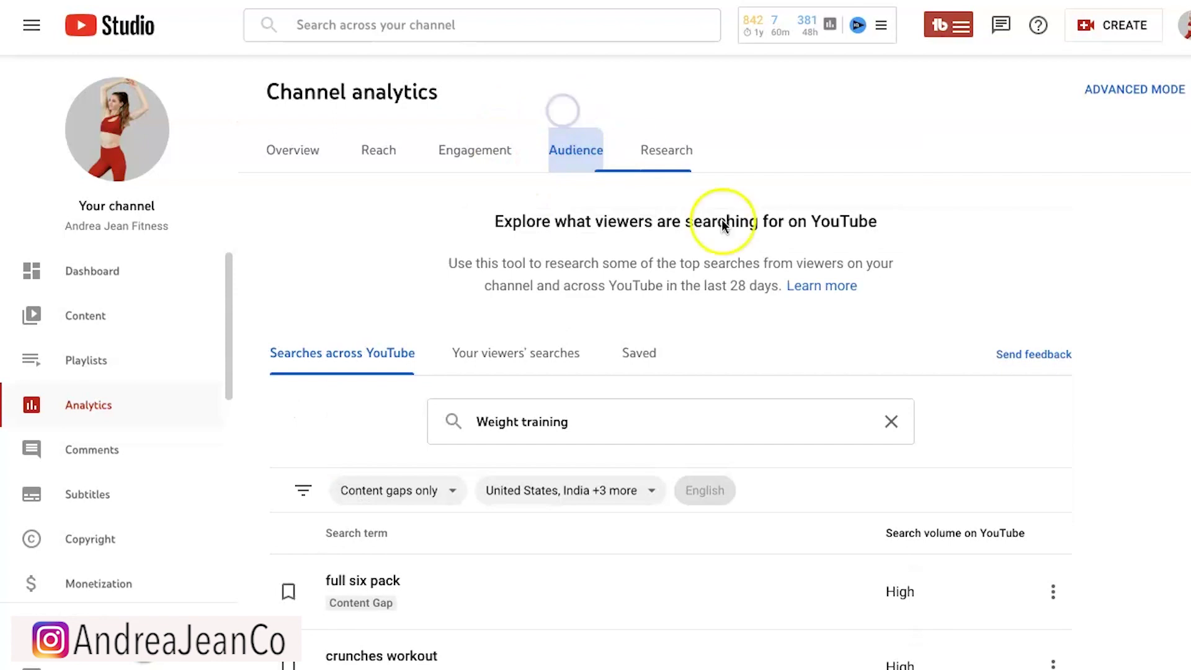
scroll(930, 356, up, 5)
scroll(895, 360, down, 5)
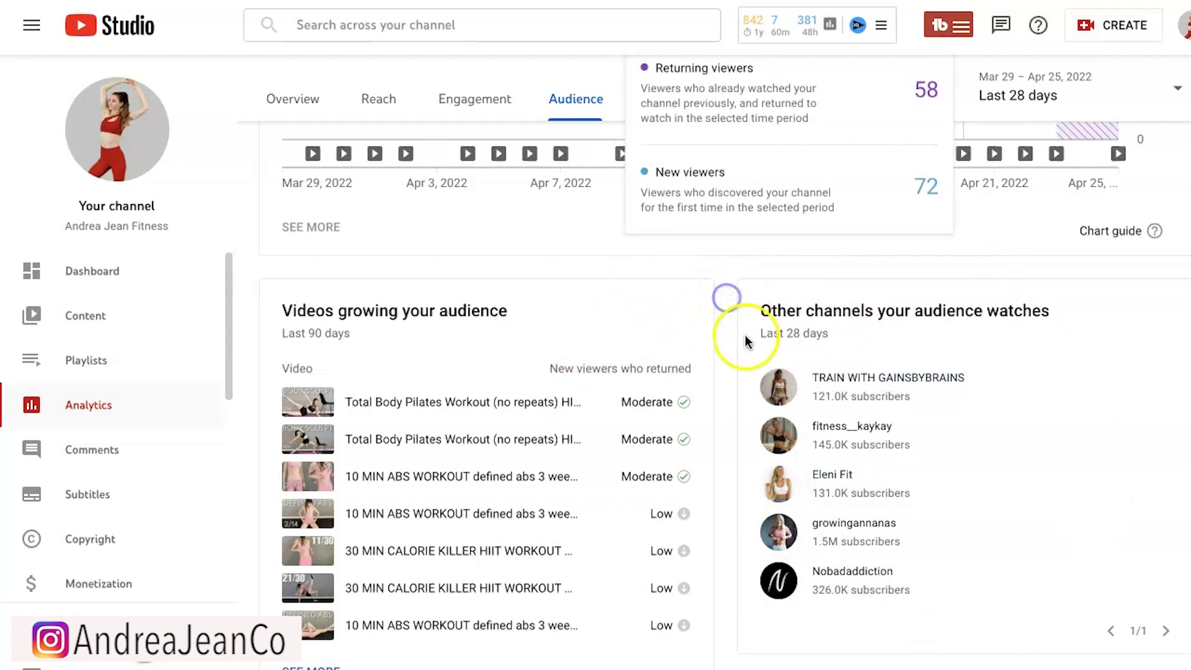
scroll(745, 341, up, 5)
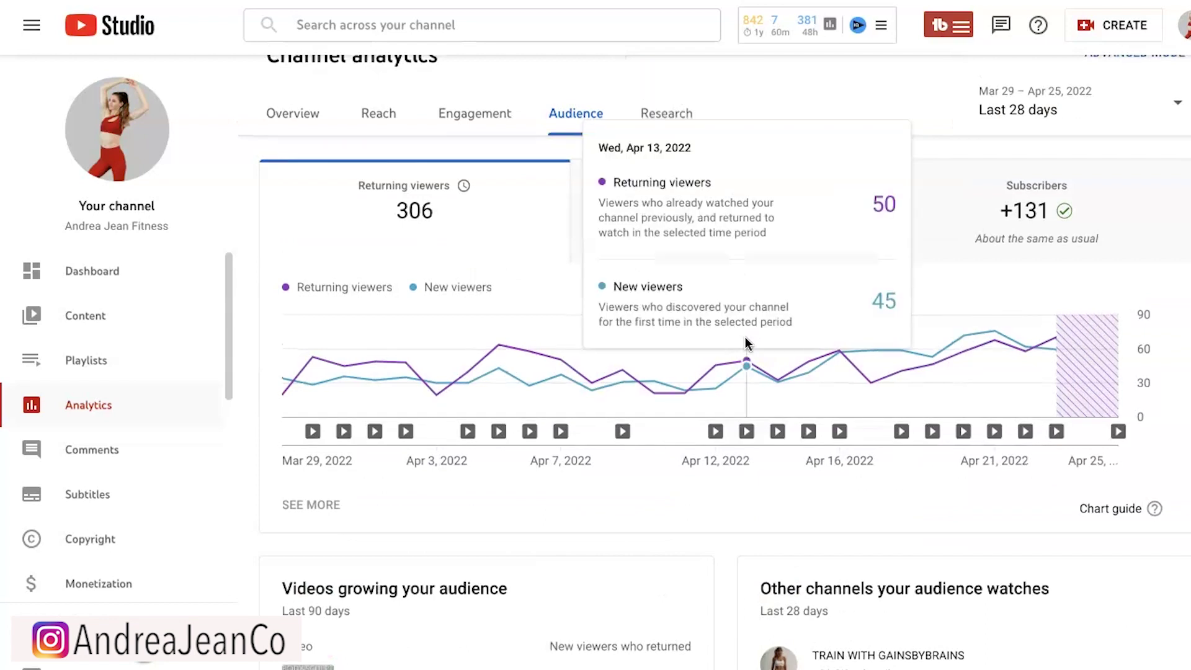
scroll(744, 342, up, 1)
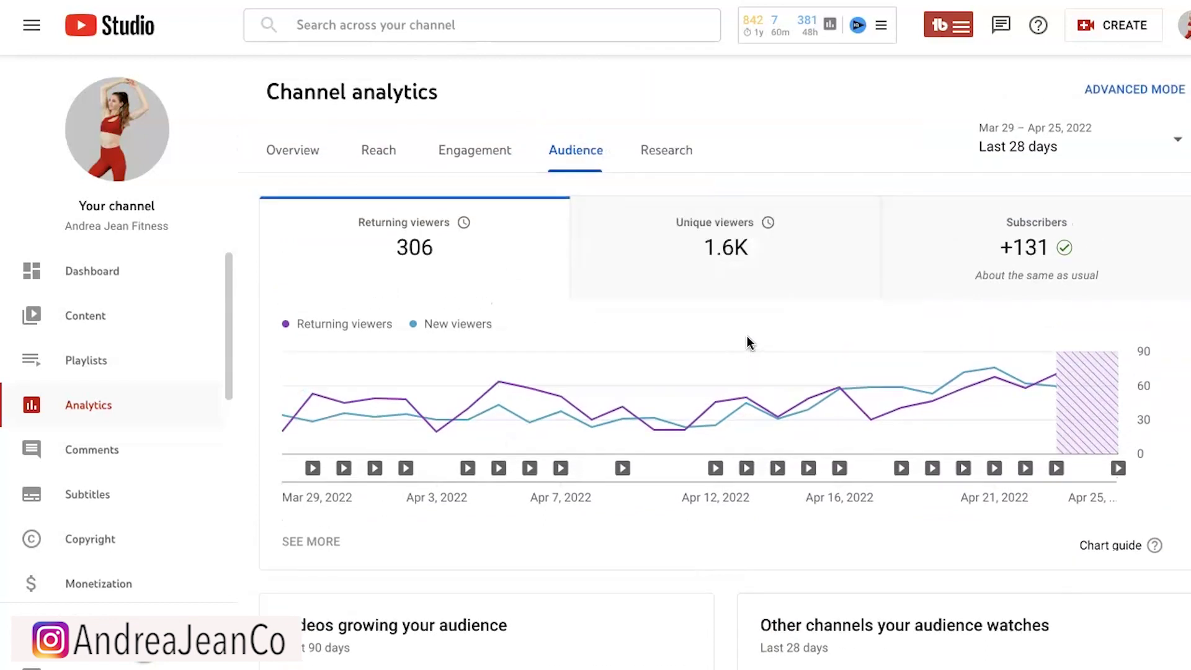